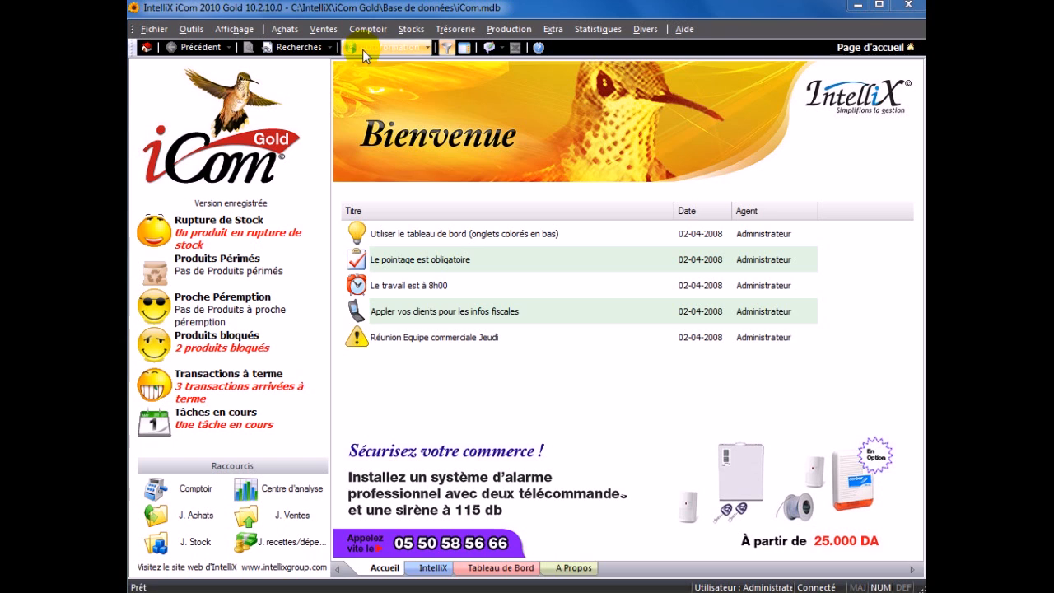
- Open the Clients list from Ventes, browse its 29 entries, and begin a new client
click(325, 29)
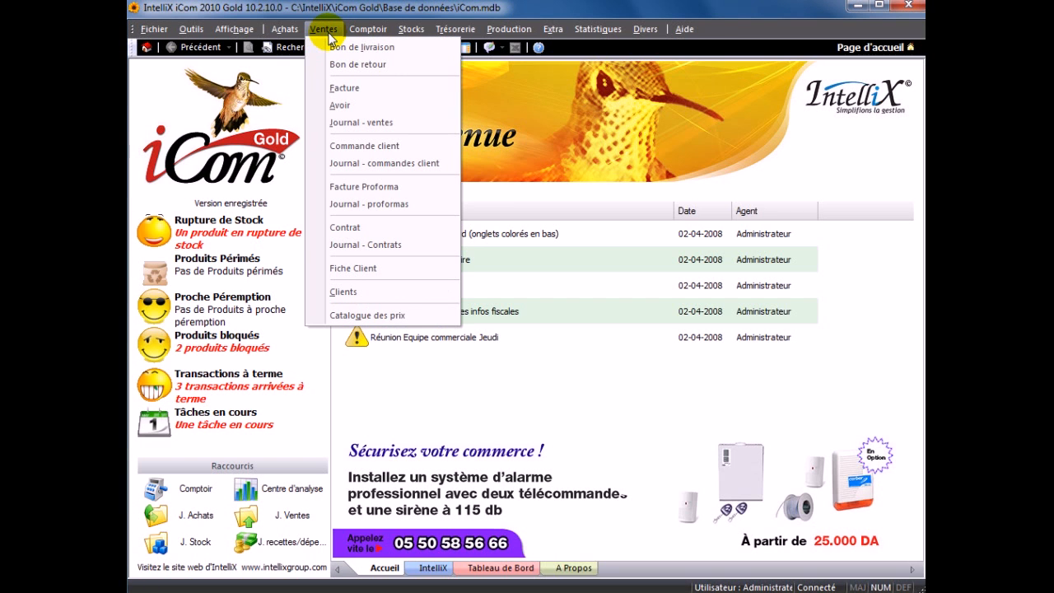
click(333, 292)
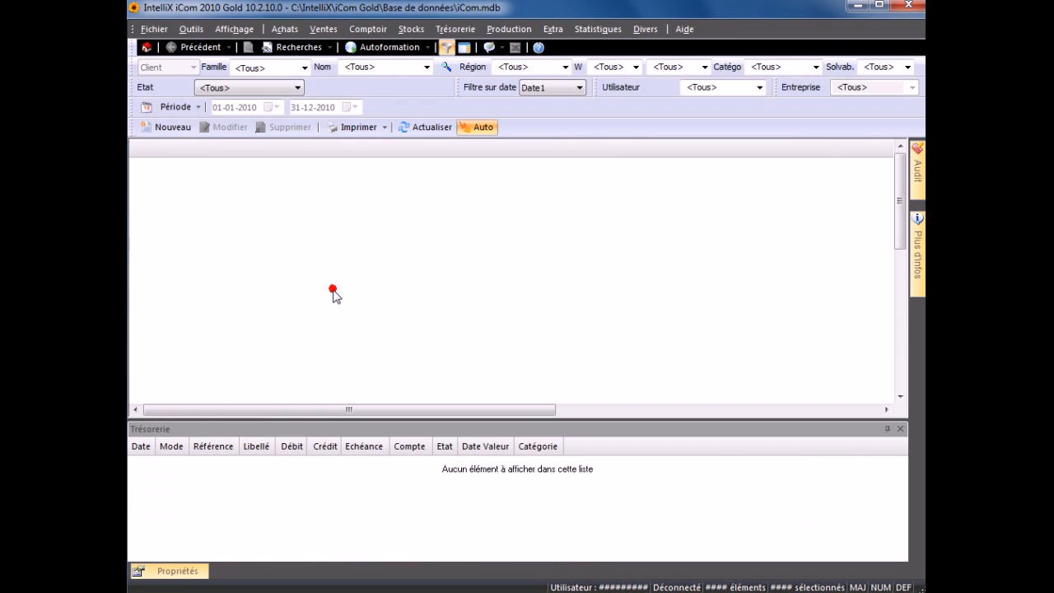
click(333, 326)
scroll(334, 329, down, 5)
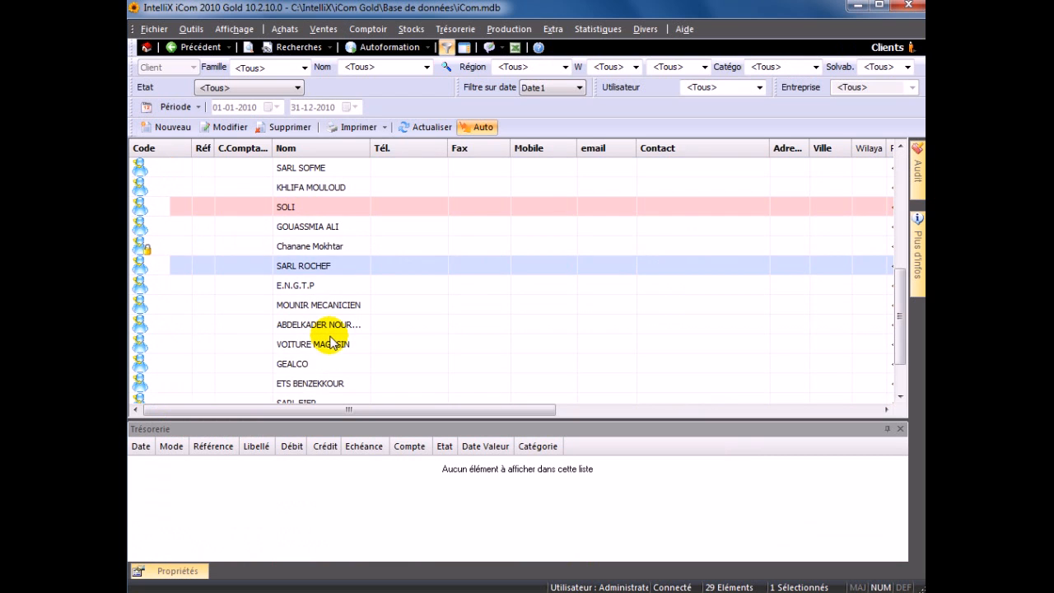
scroll(333, 342, down, 1)
scroll(331, 343, up, 5)
click(330, 346)
scroll(329, 341, up, 1)
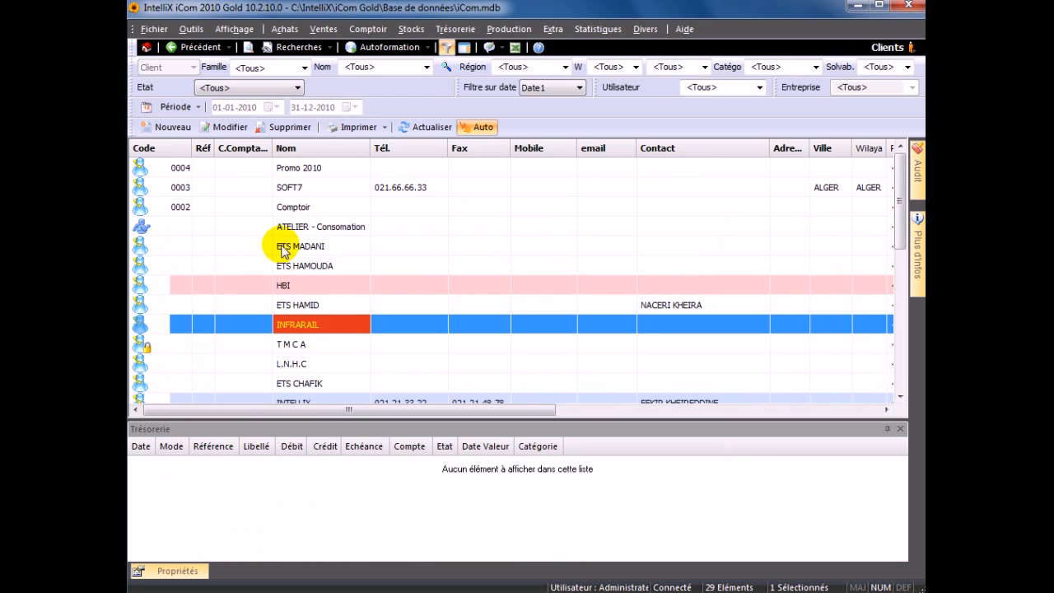
click(175, 127)
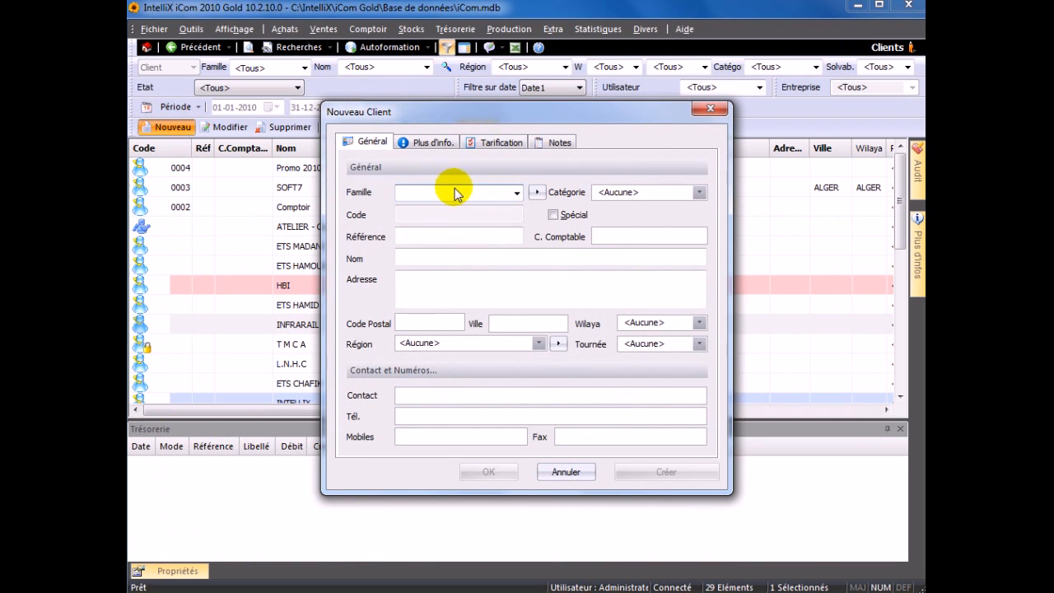
- Set the new client's family to REVENDEUR and category to Client Important
click(512, 193)
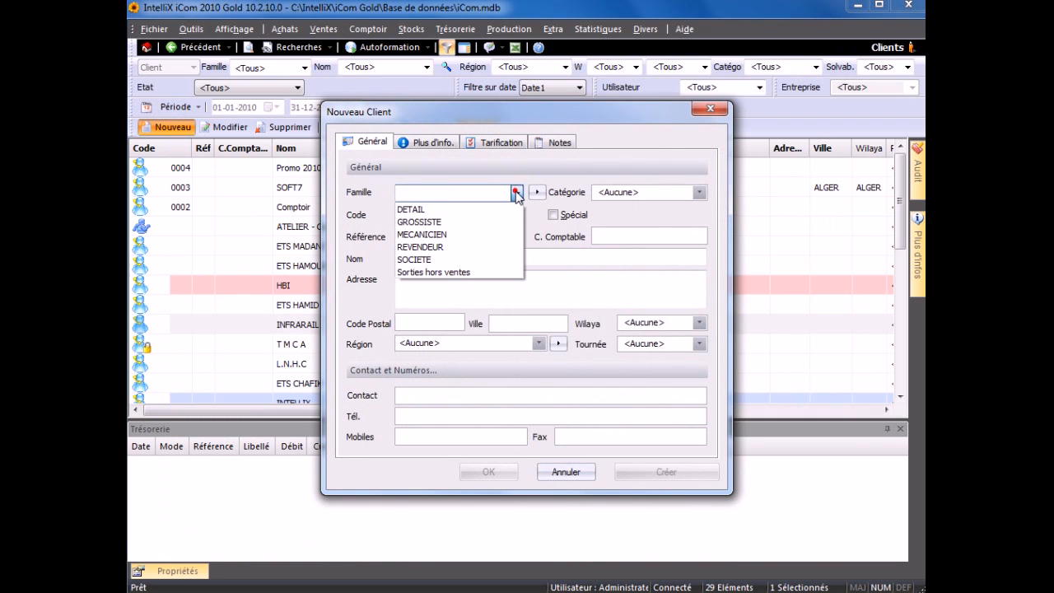
click(458, 247)
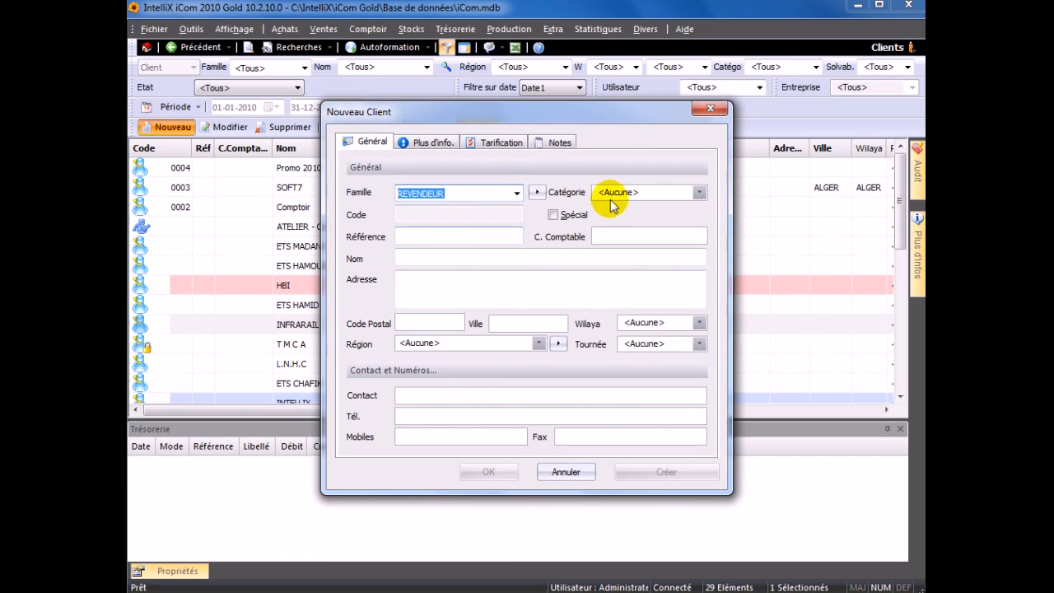
click(698, 193)
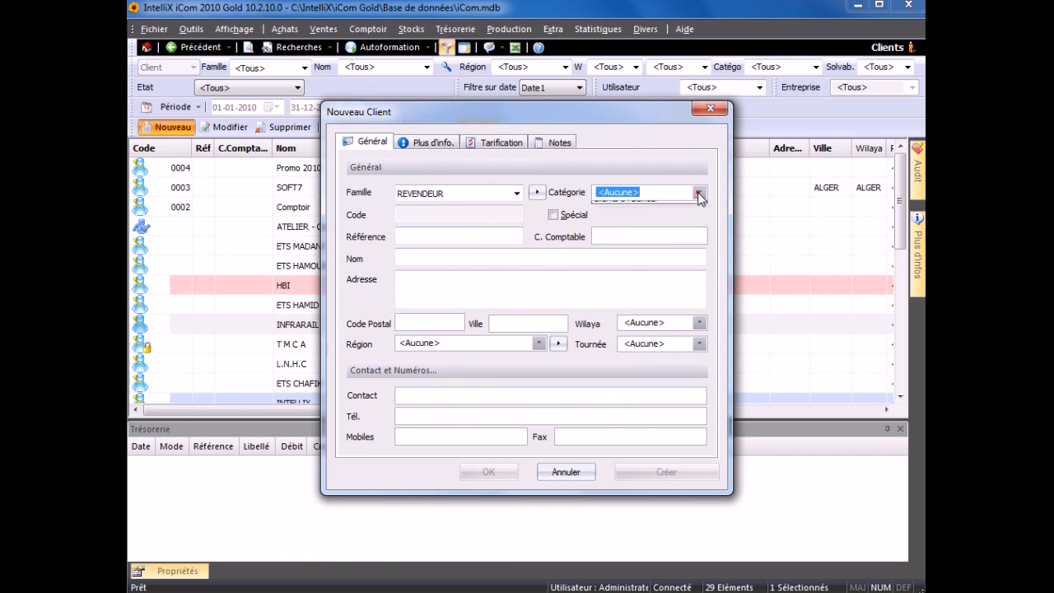
click(675, 216)
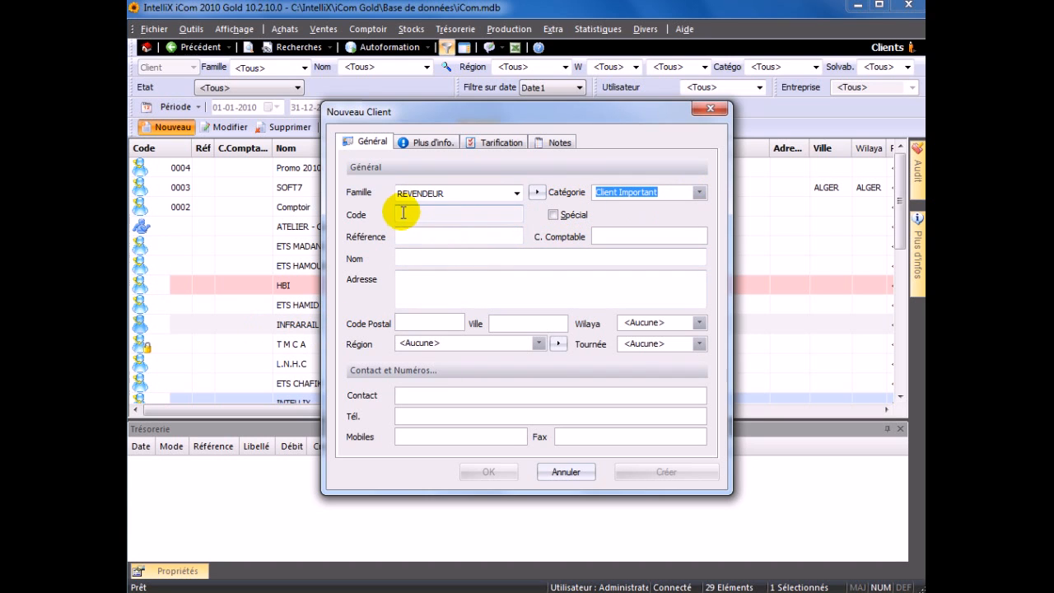
- Name the client 'IMPACTWAY sarl' and save it
click(406, 211)
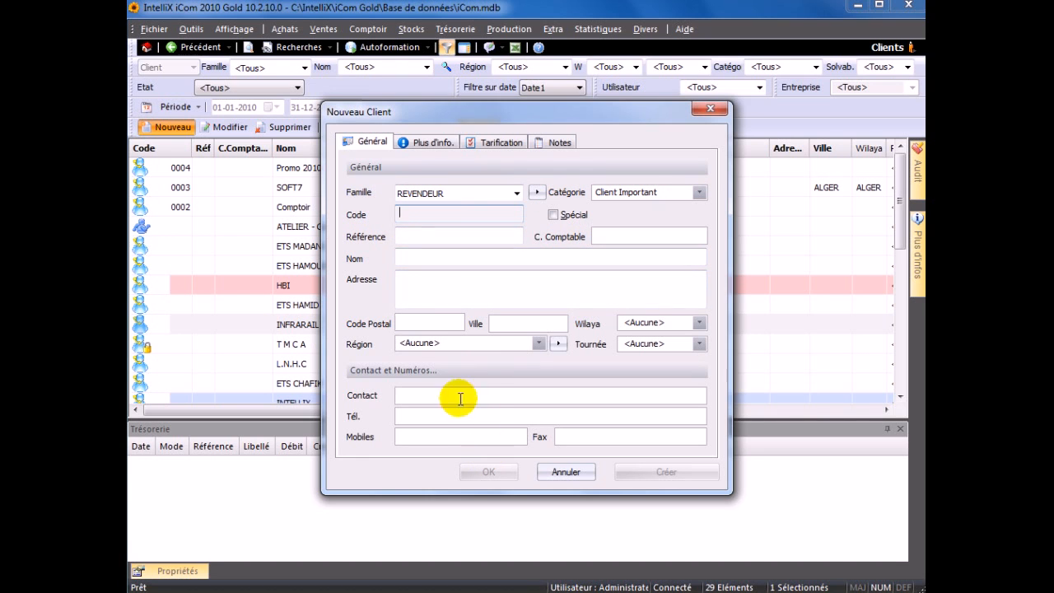
click(403, 237)
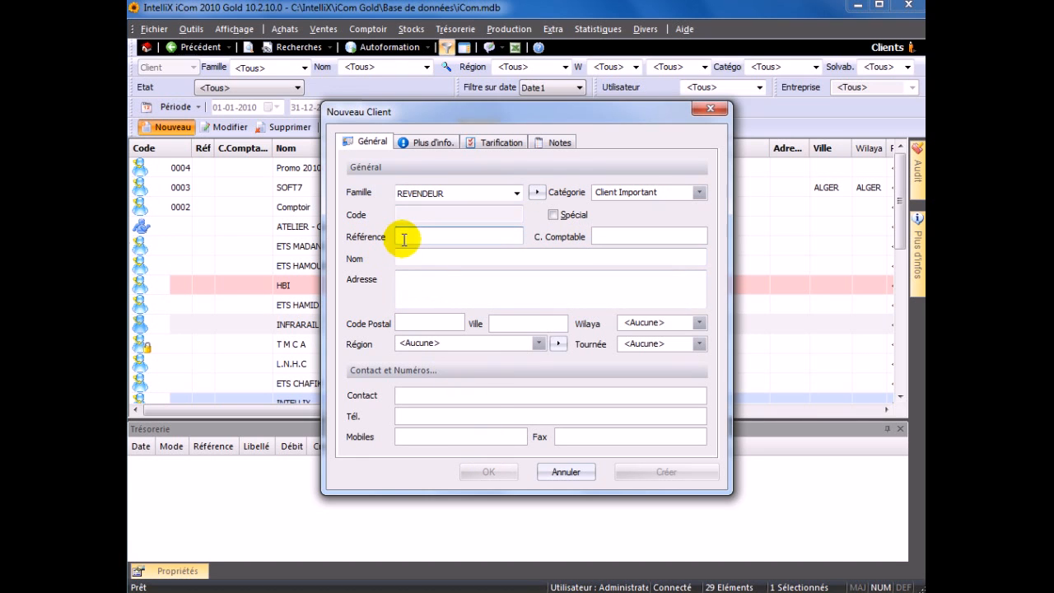
click(401, 257)
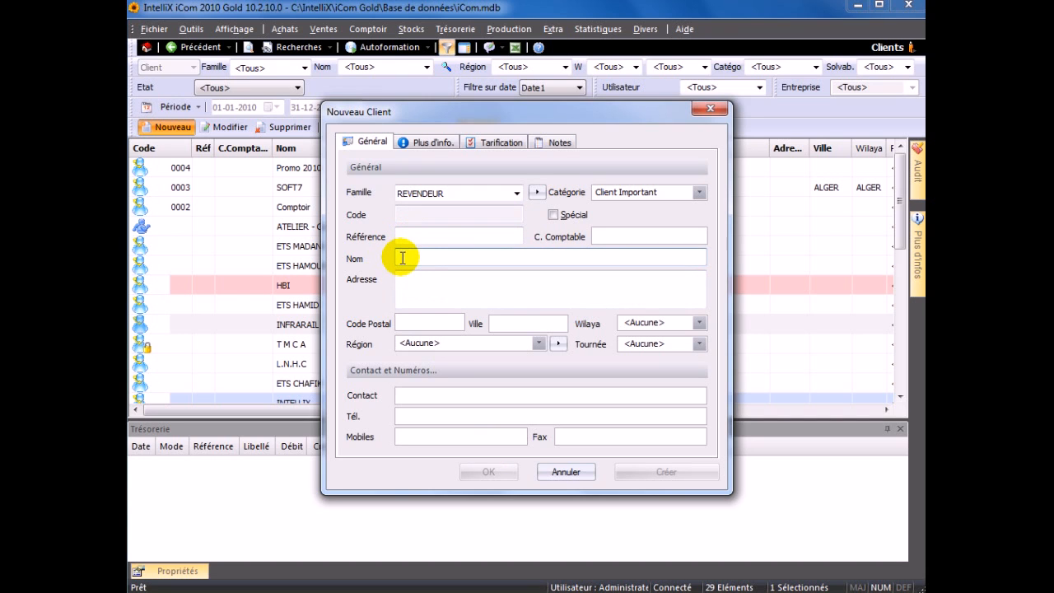
text(IMPACTWAY)
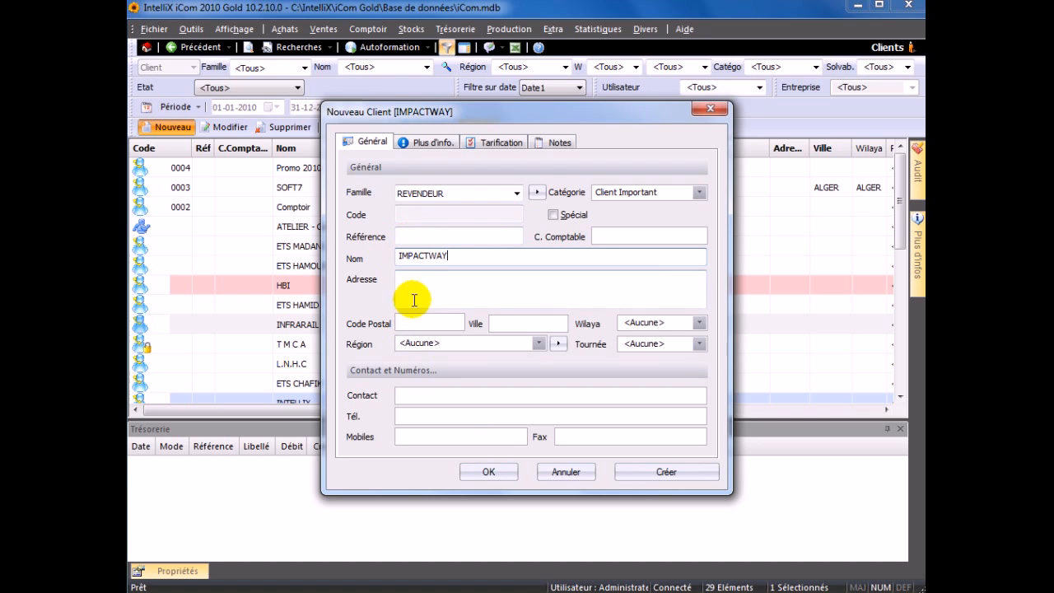
text( sarl)
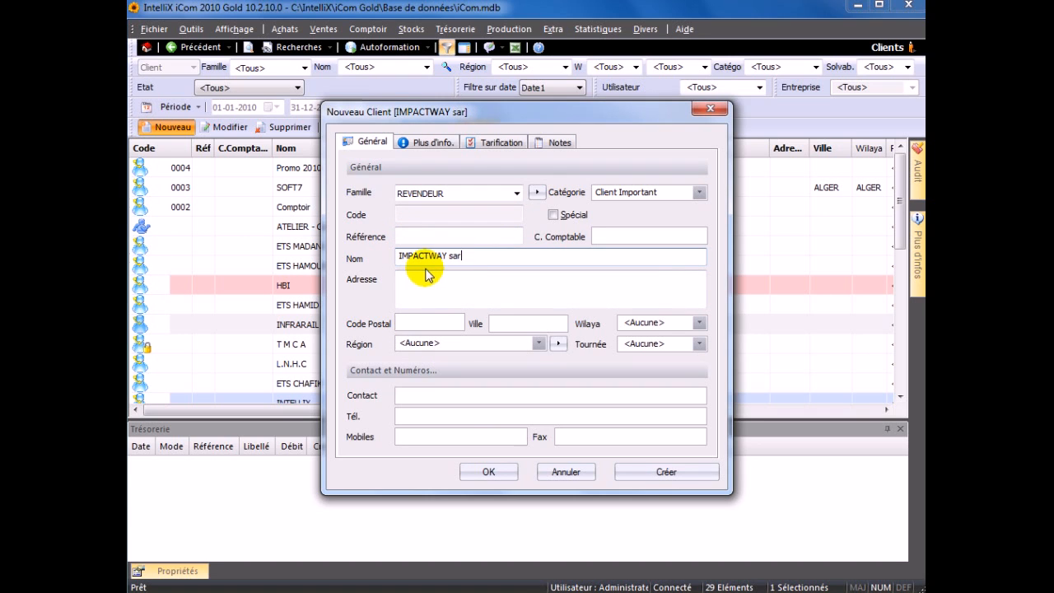
click(484, 470)
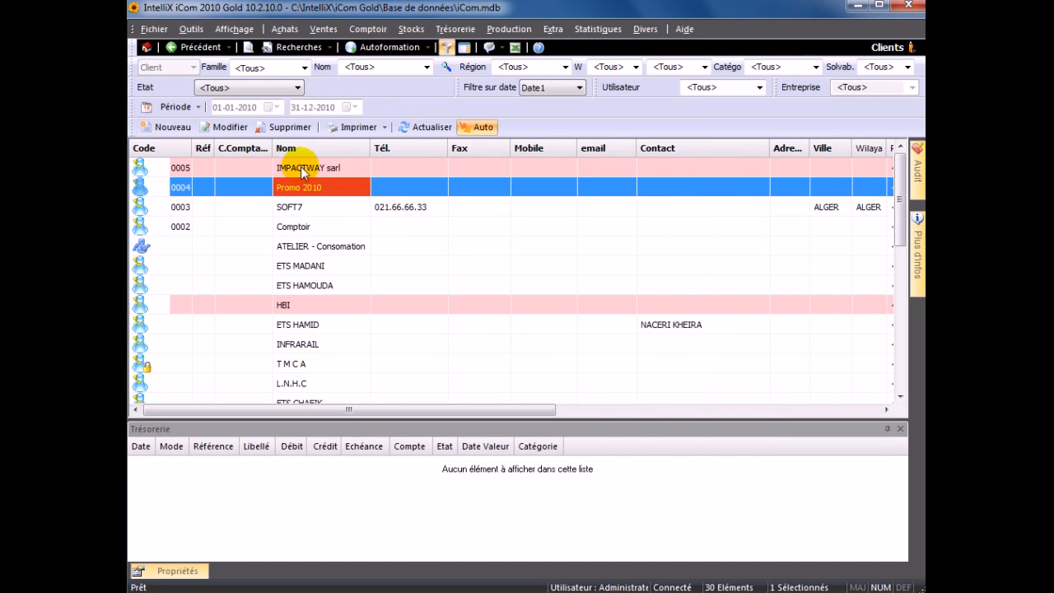
- Replace IMPACTWAY sarl's code 0005 with iw251 and widen the Code column to show full codes
click(302, 169)
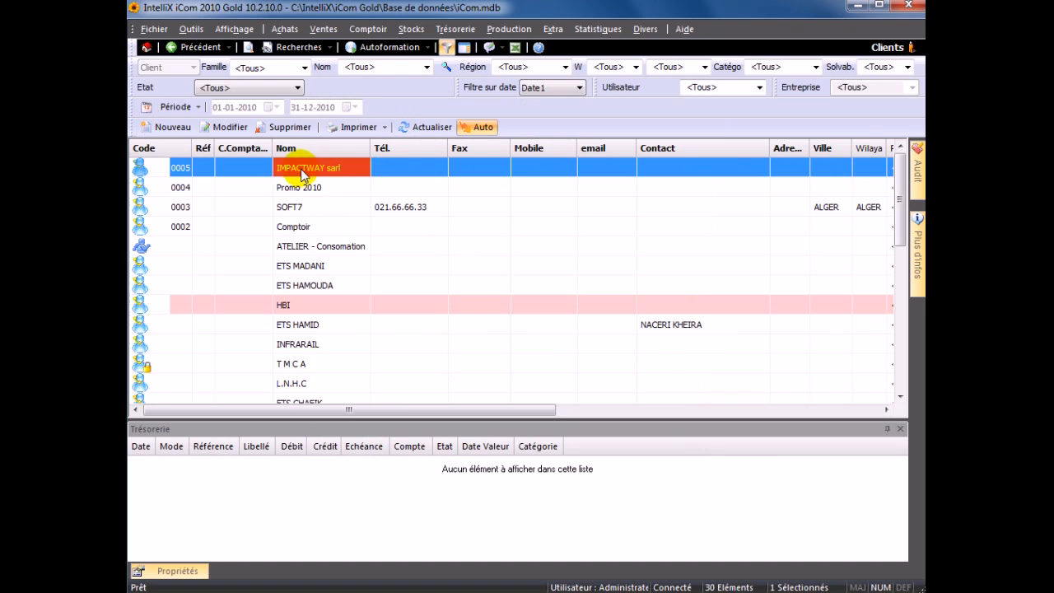
click(181, 169)
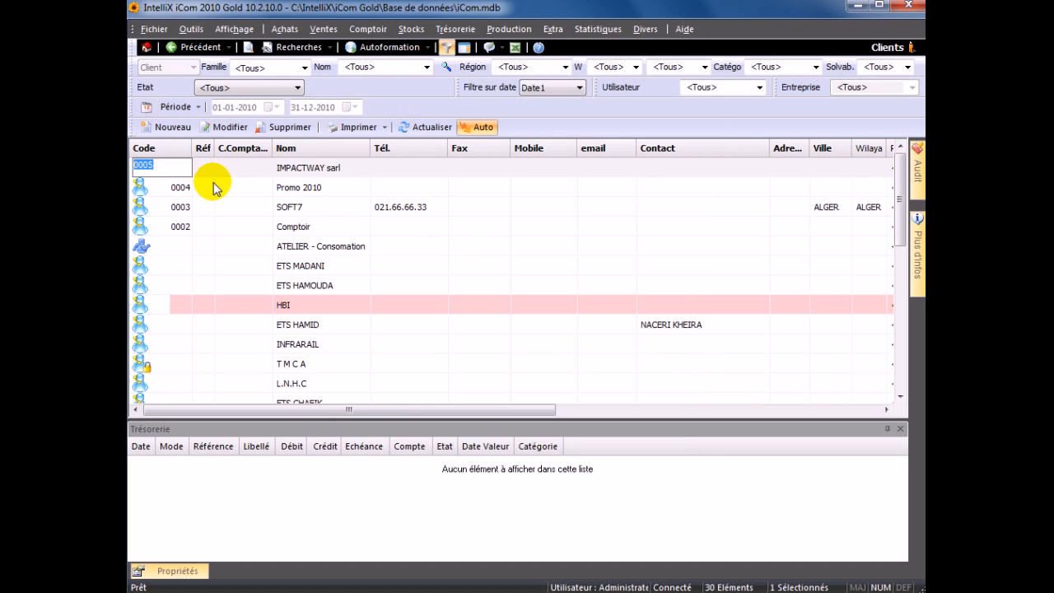
text(iw251)
key(Return)
drag(192, 148, 214, 149)
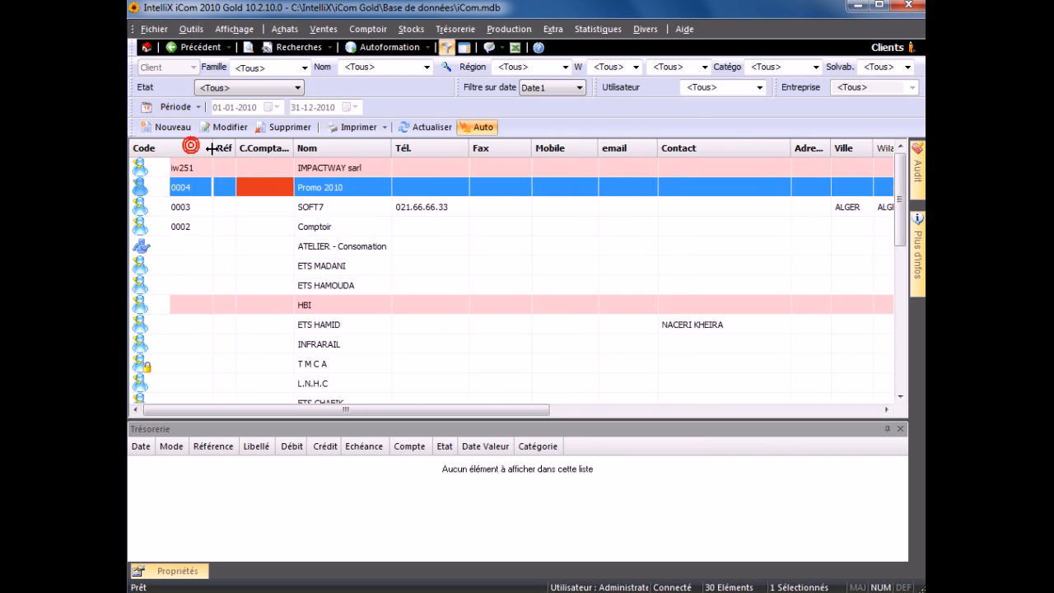
click(237, 169)
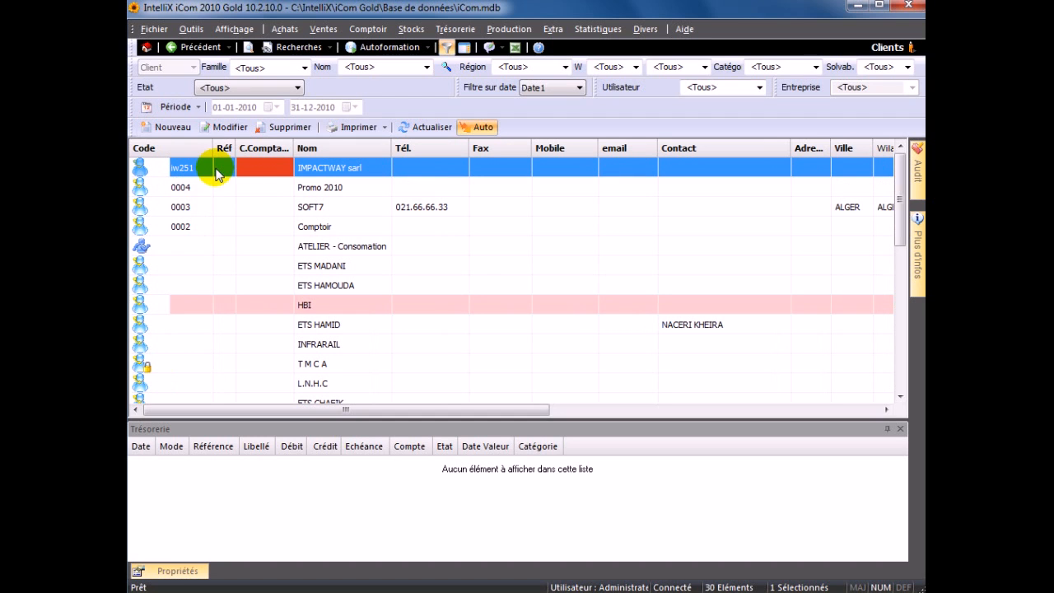
click(192, 30)
- Turn off automatic numbering in the Clients codification rule, keeping format C{Next}
mouse_move(200, 73)
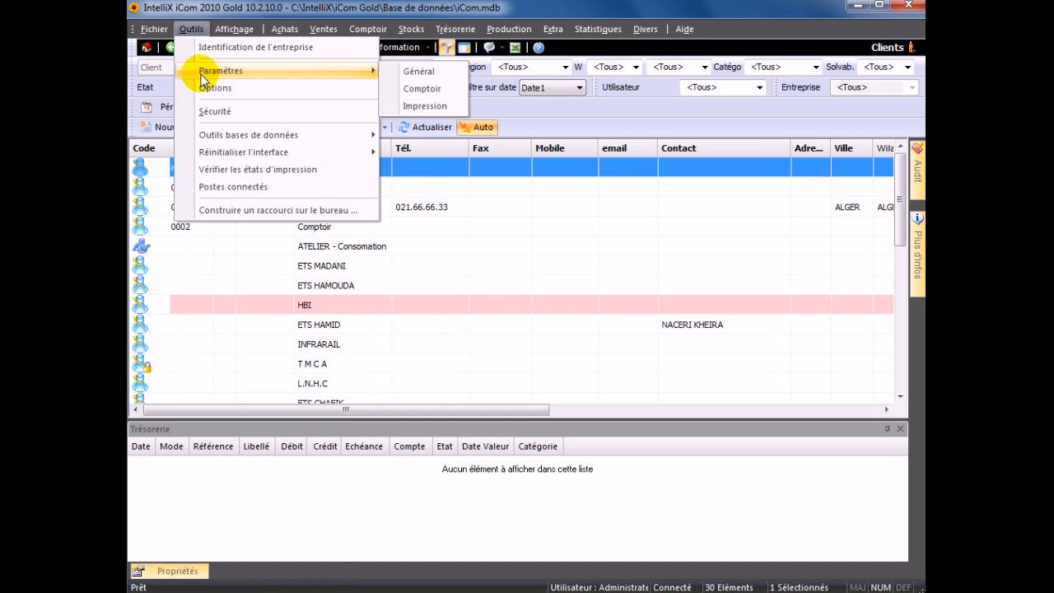
click(417, 72)
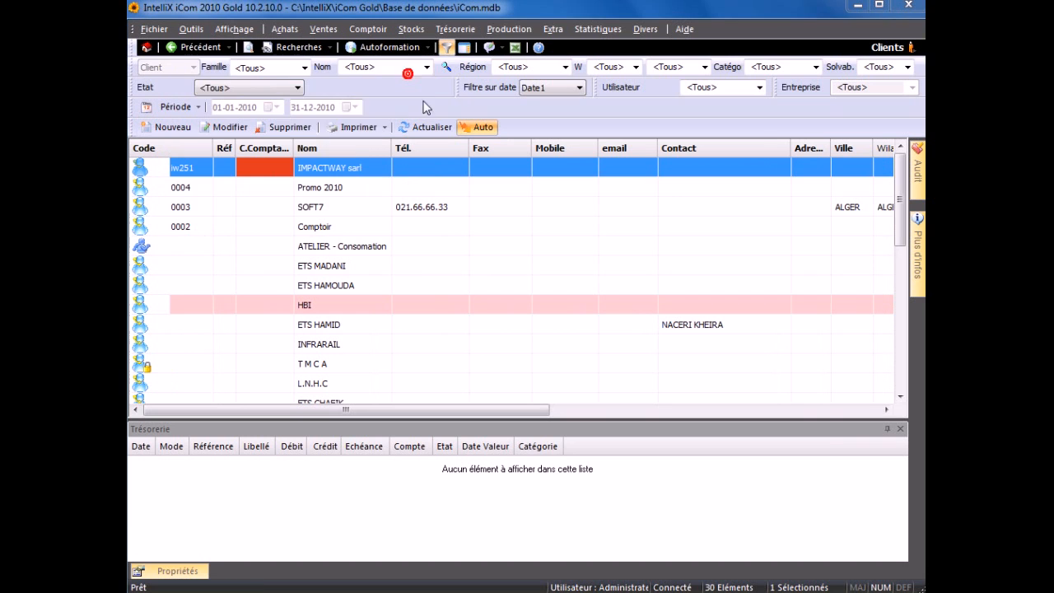
click(443, 184)
double_click(477, 183)
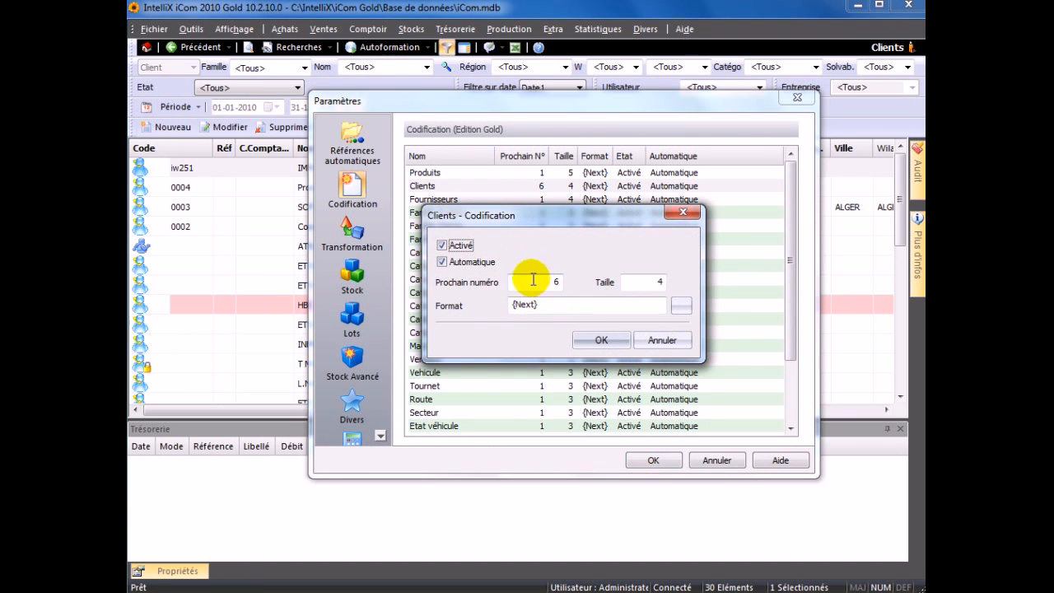
click(454, 245)
click(455, 245)
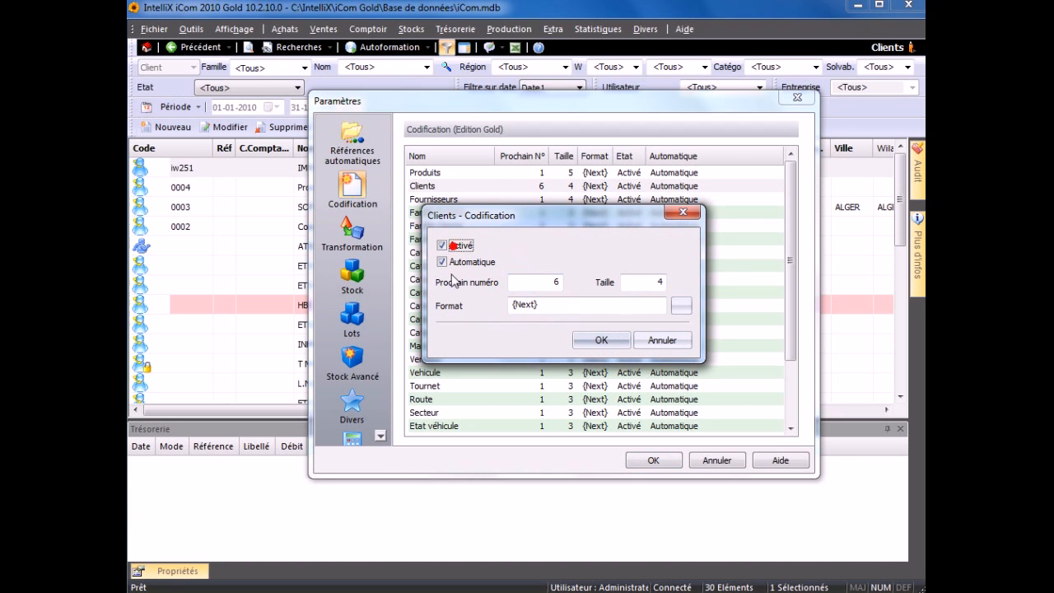
click(511, 304)
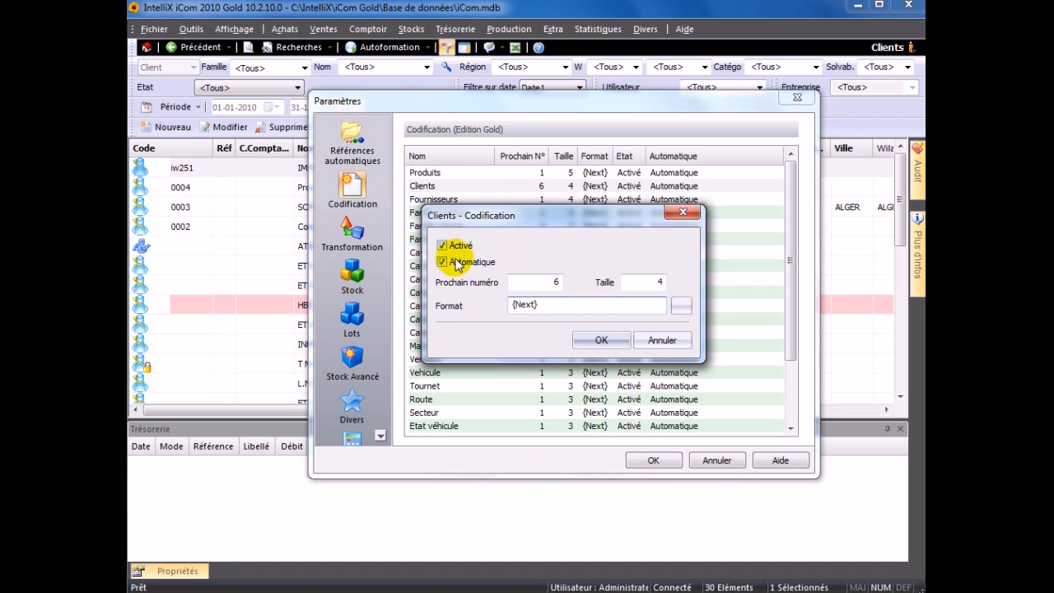
text(C)
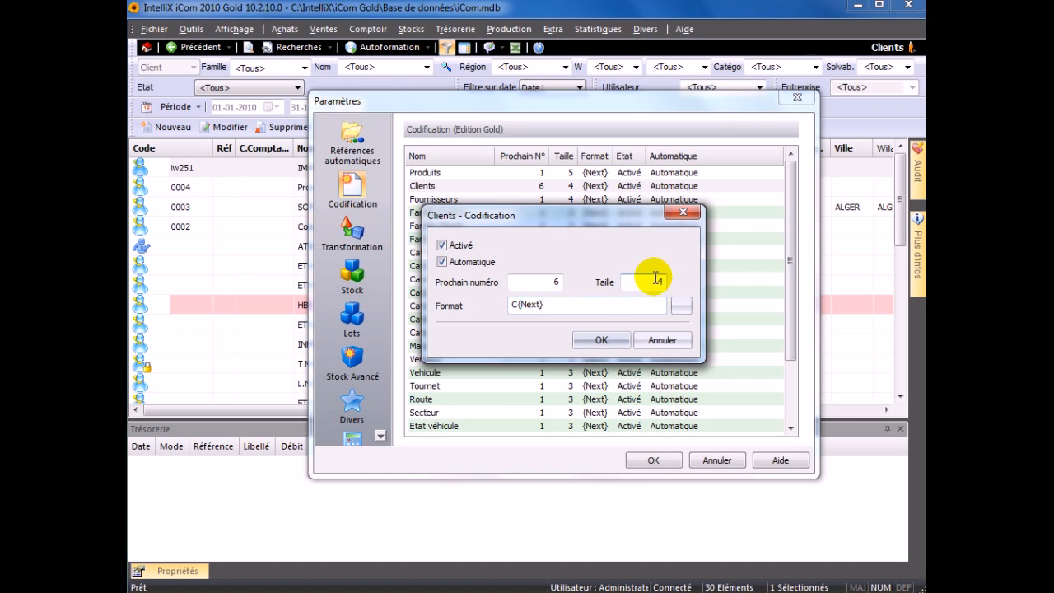
click(555, 283)
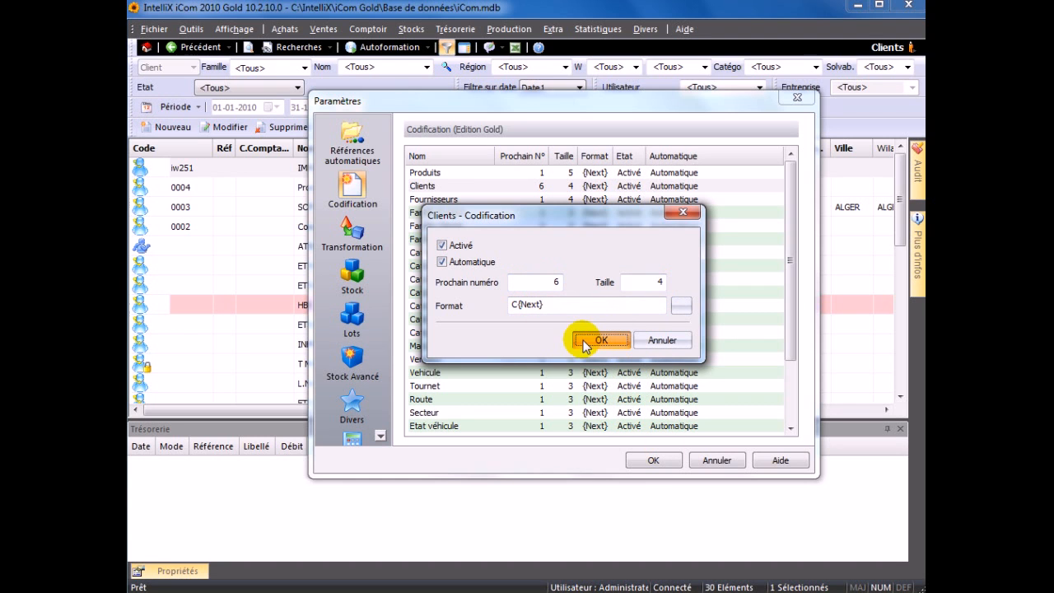
click(442, 245)
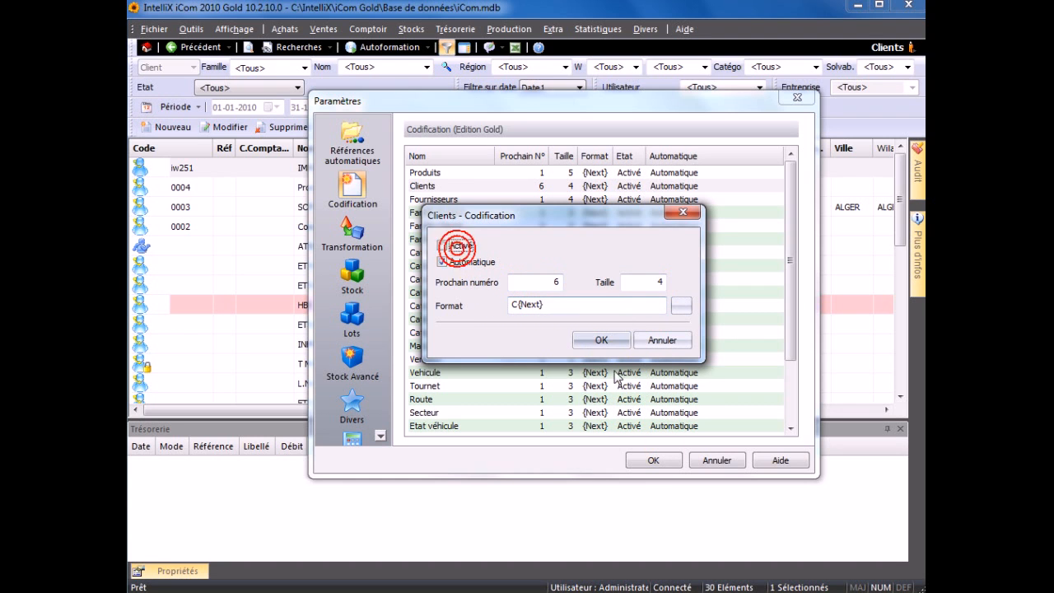
click(593, 341)
click(655, 459)
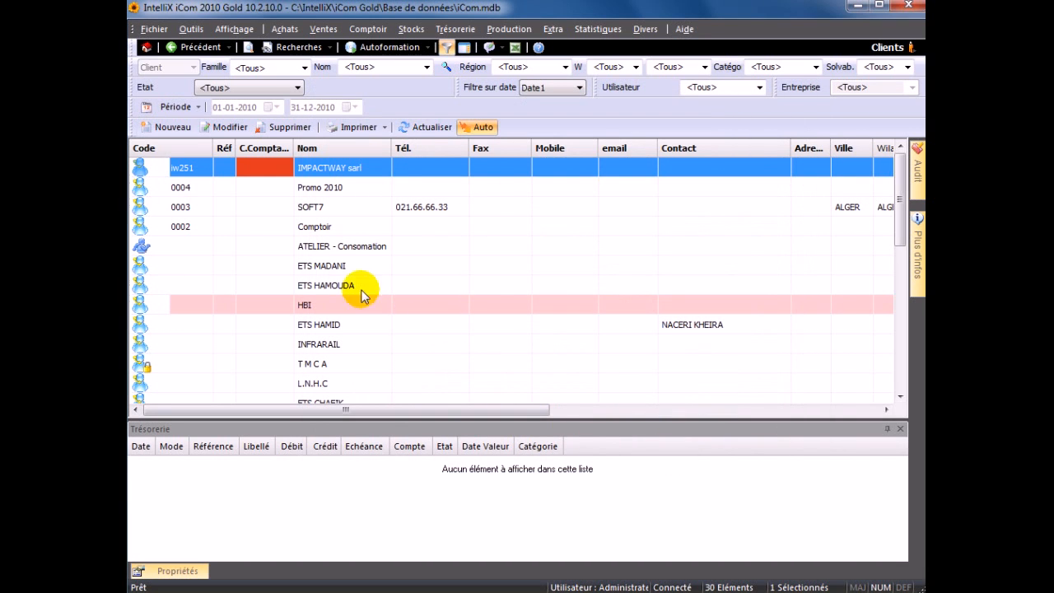
- Check that a new client form no longer prefills a code, then cancel it
click(167, 127)
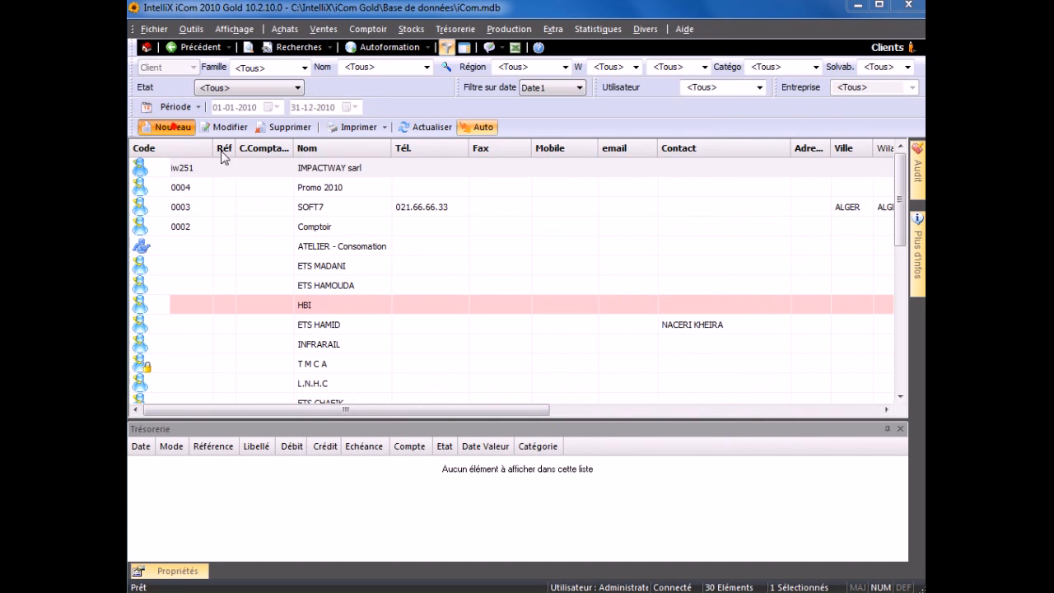
click(407, 210)
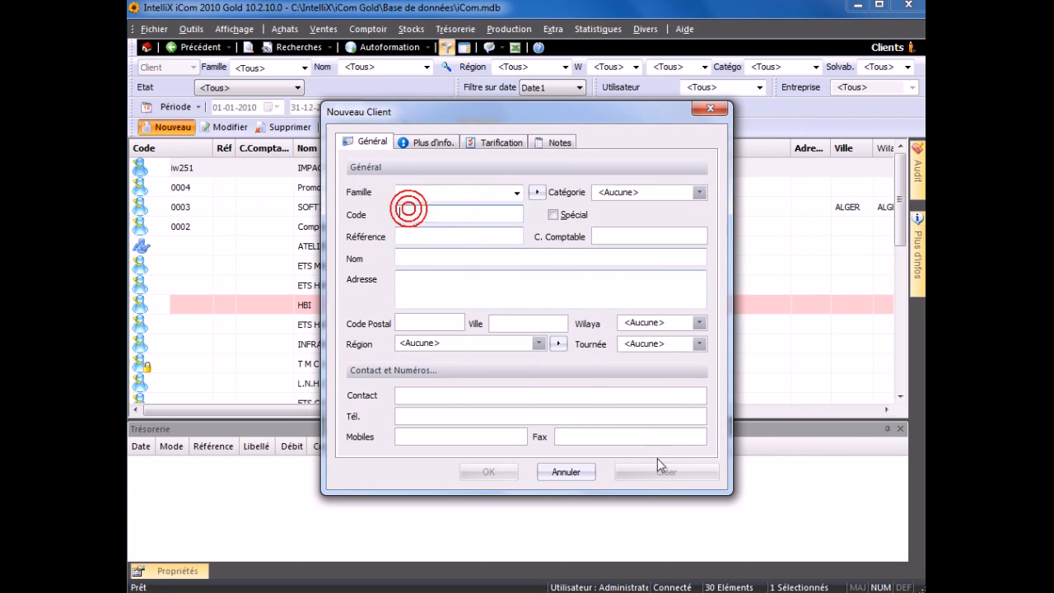
click(565, 471)
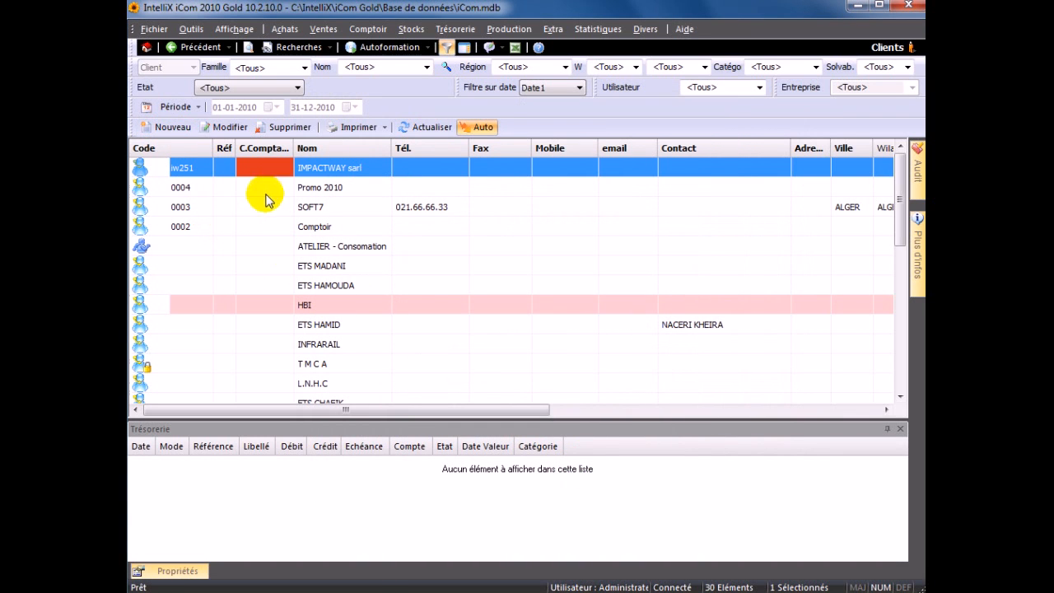
- Open IMPACTWAY sarl's edit form and toggle Spécial on then off, leaving it unchecked
double_click(295, 167)
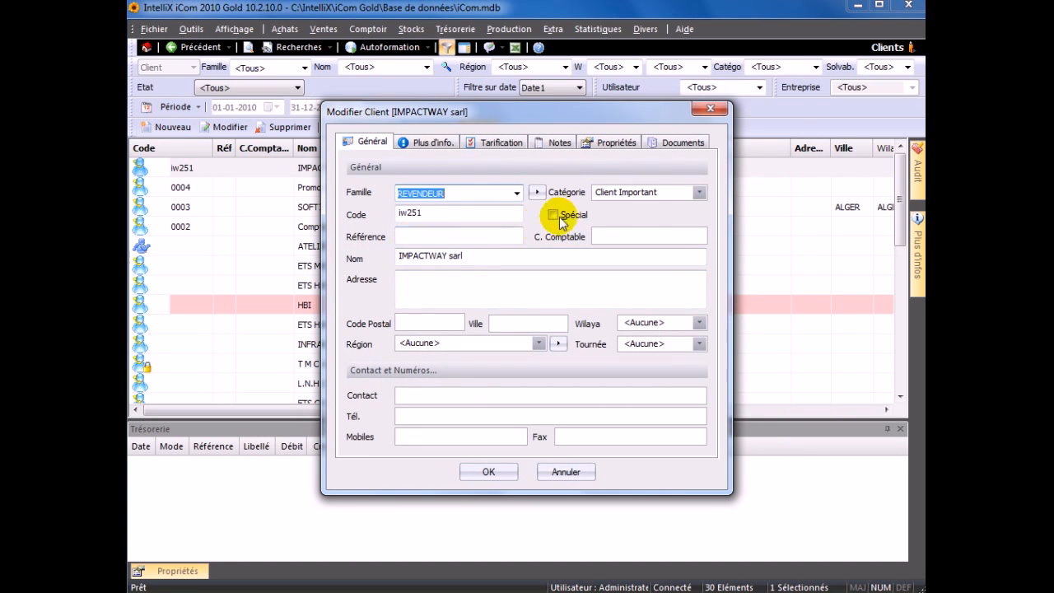
click(431, 235)
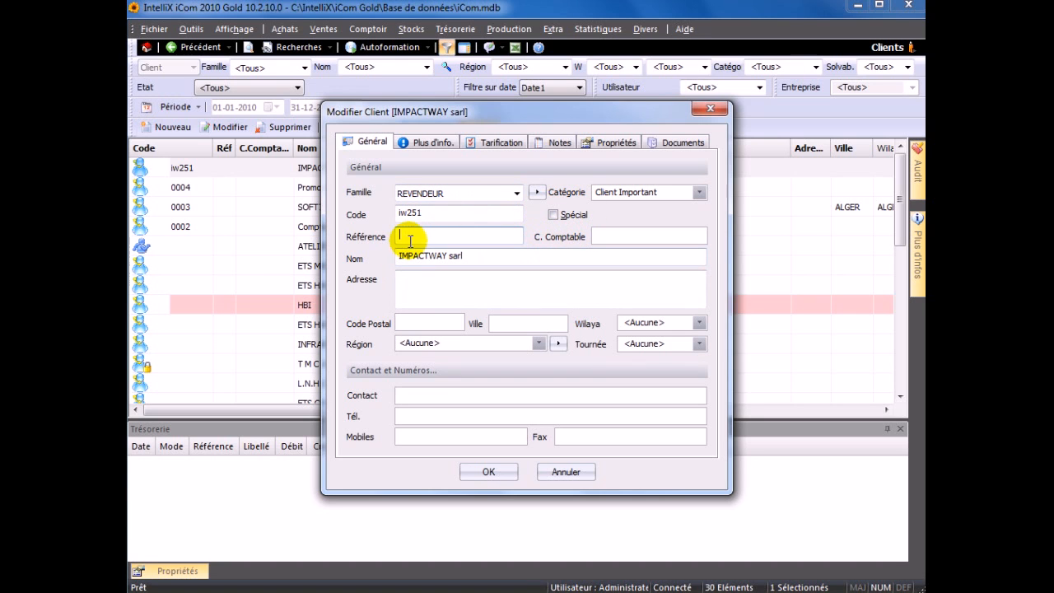
click(556, 215)
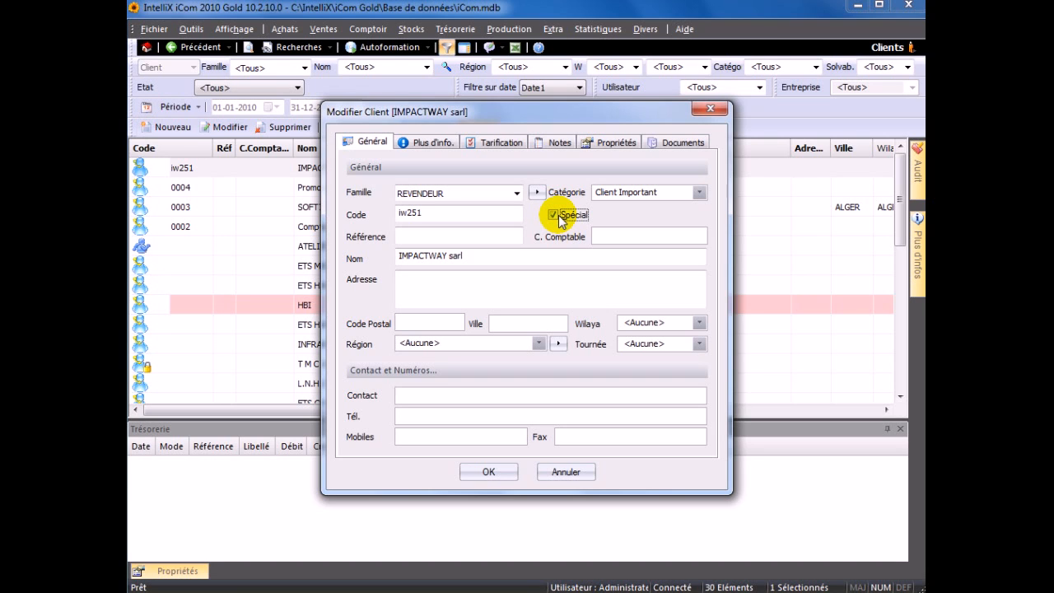
click(553, 215)
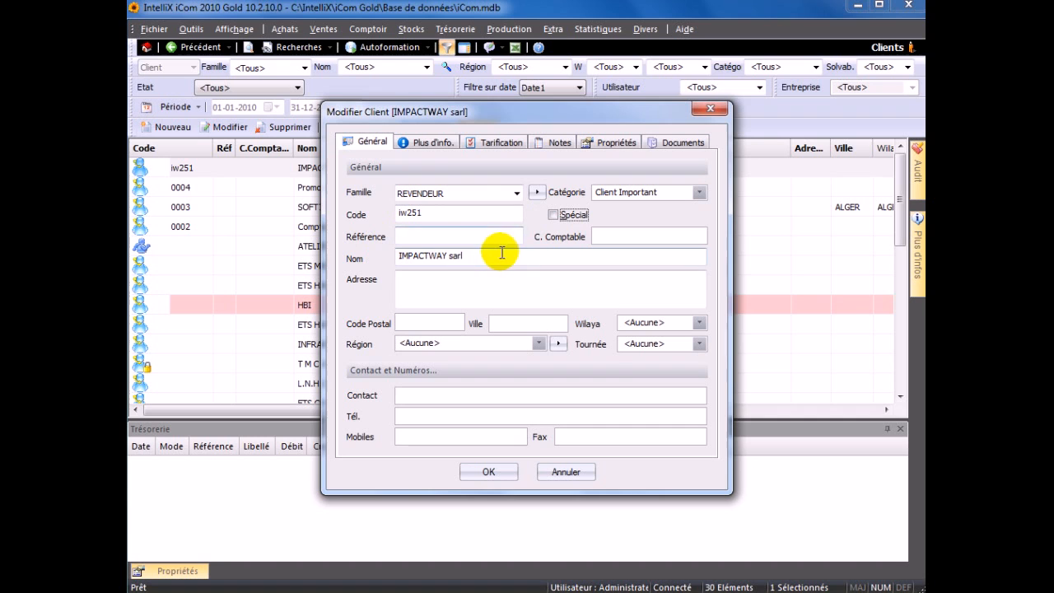
click(423, 285)
click(412, 322)
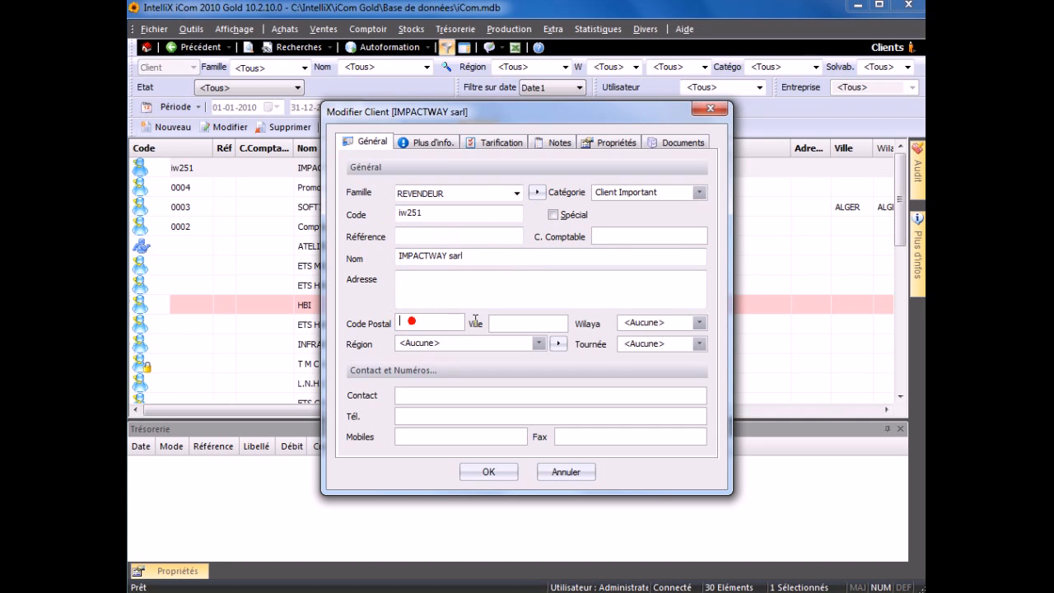
click(535, 323)
click(698, 323)
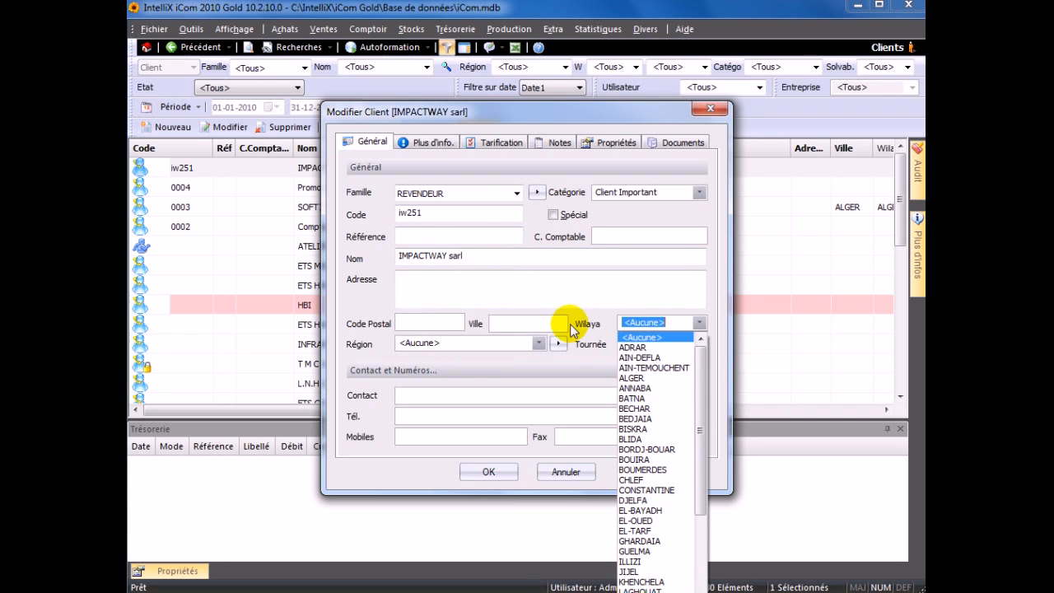
click(503, 338)
click(538, 343)
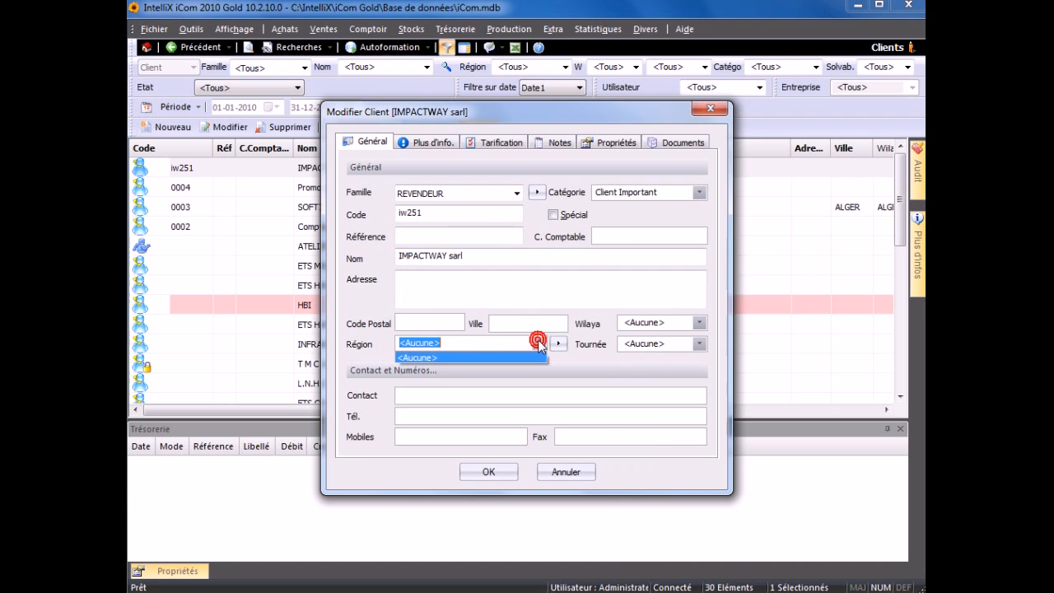
click(583, 353)
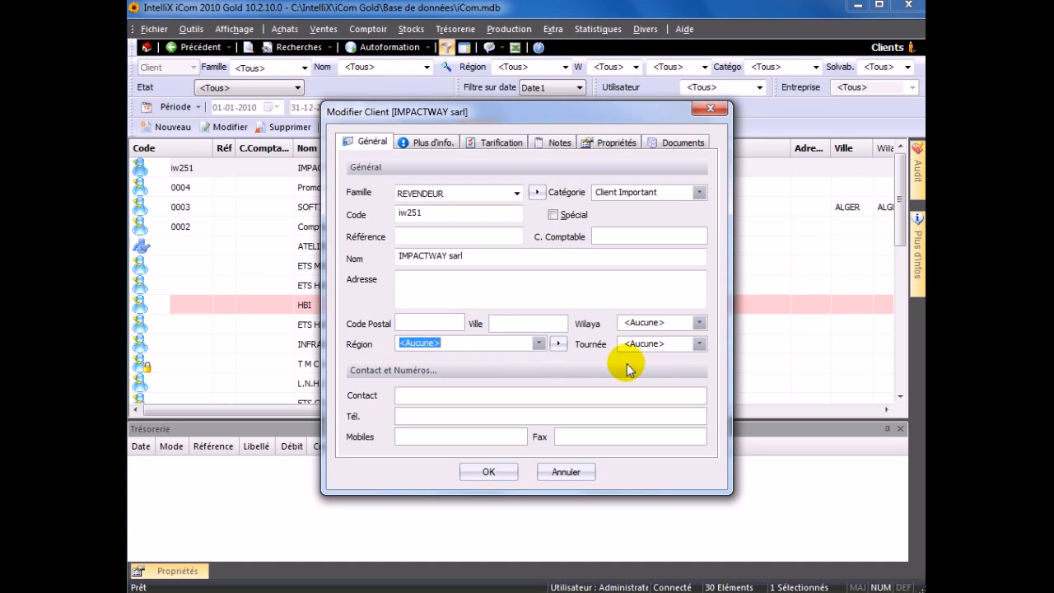
click(697, 344)
click(697, 345)
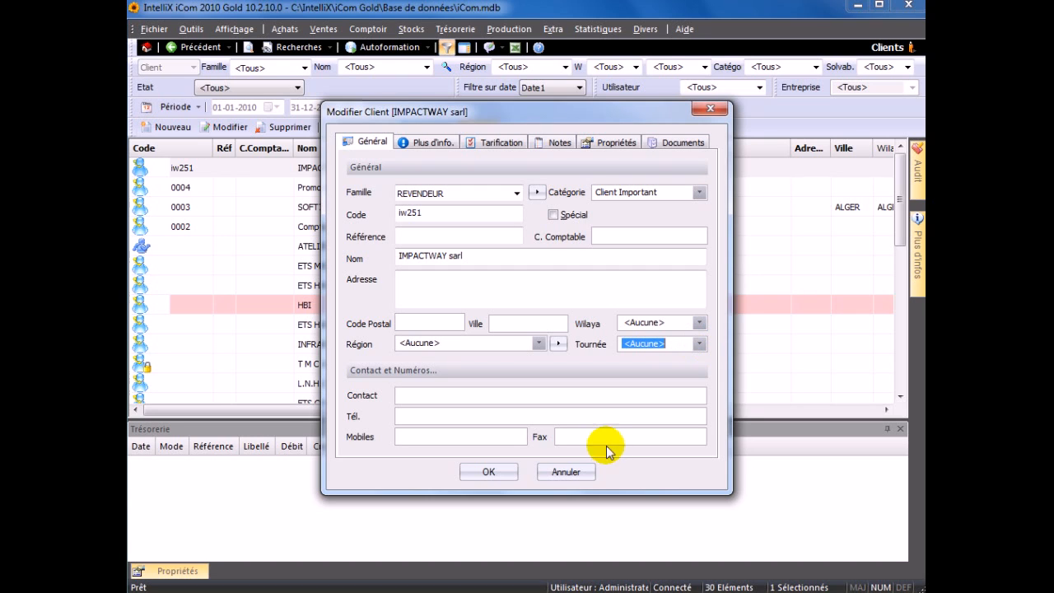
click(454, 395)
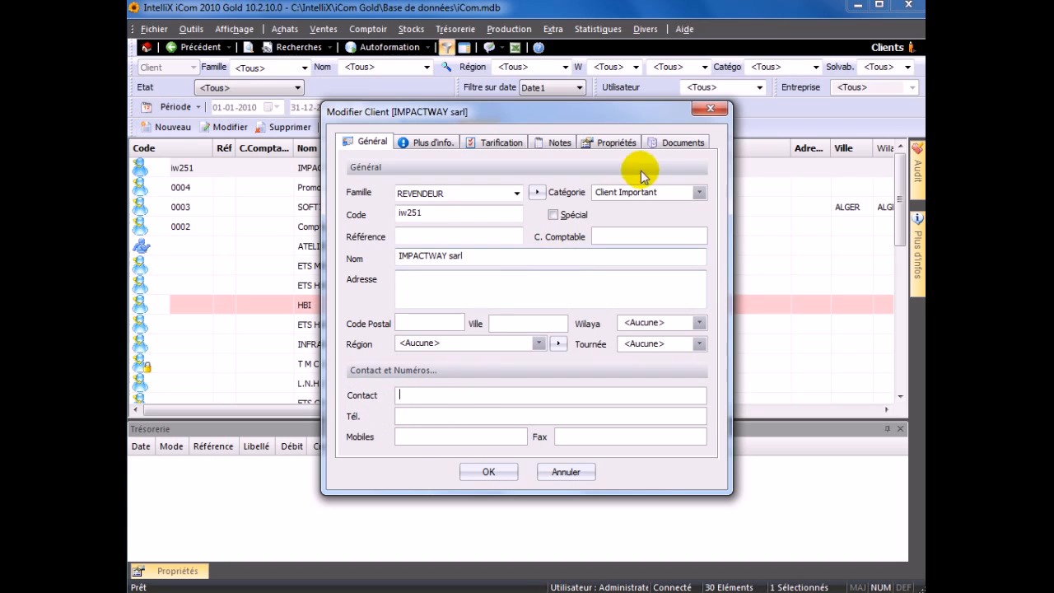
- Look over IMPACTWAY sarl's Propriétés and Général pages, ending on the Plus d'info. page
click(633, 143)
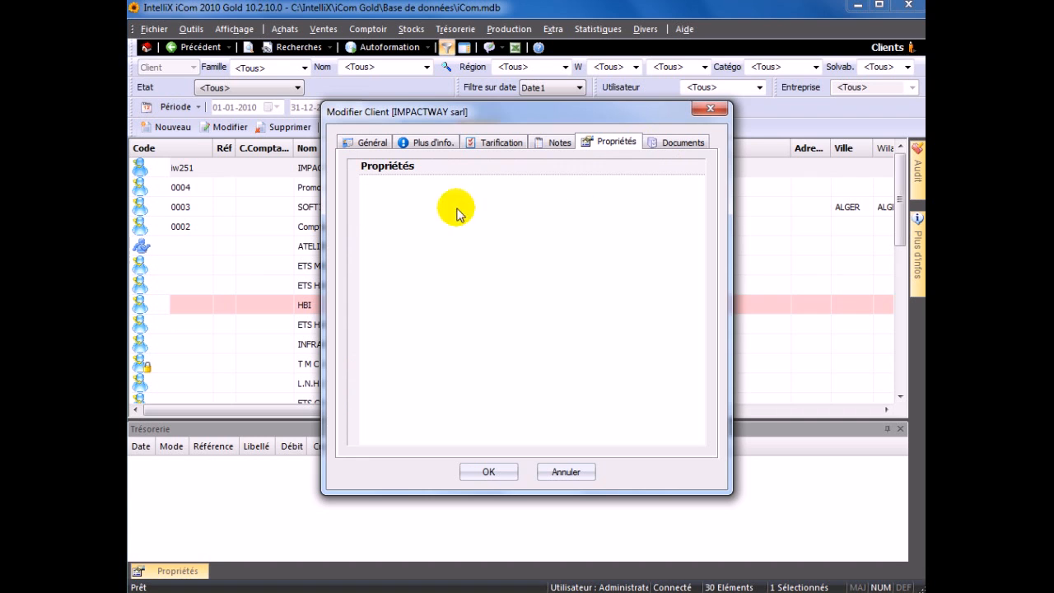
click(360, 142)
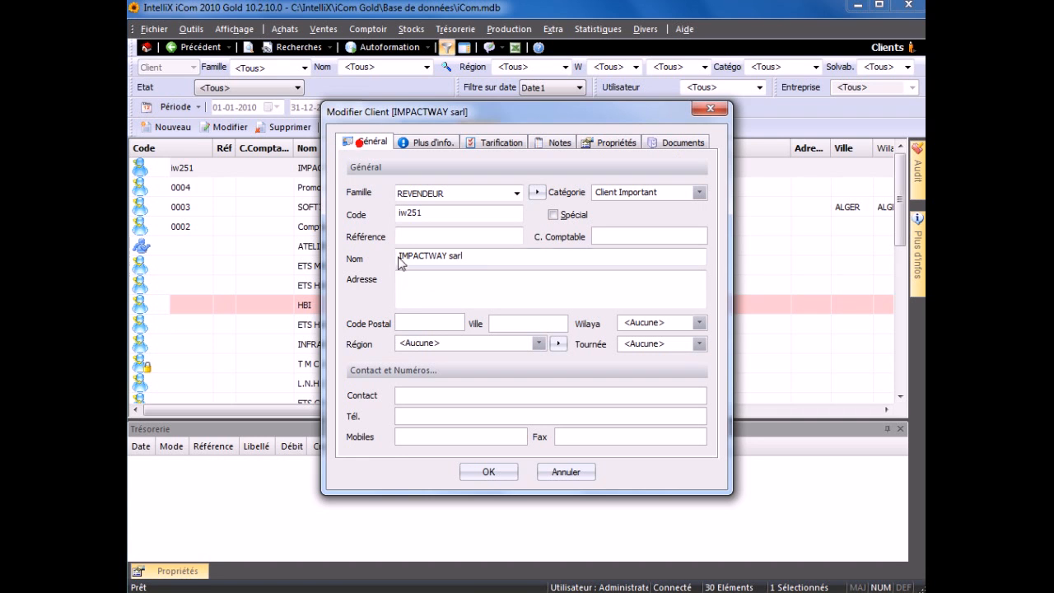
click(414, 434)
click(602, 432)
click(421, 143)
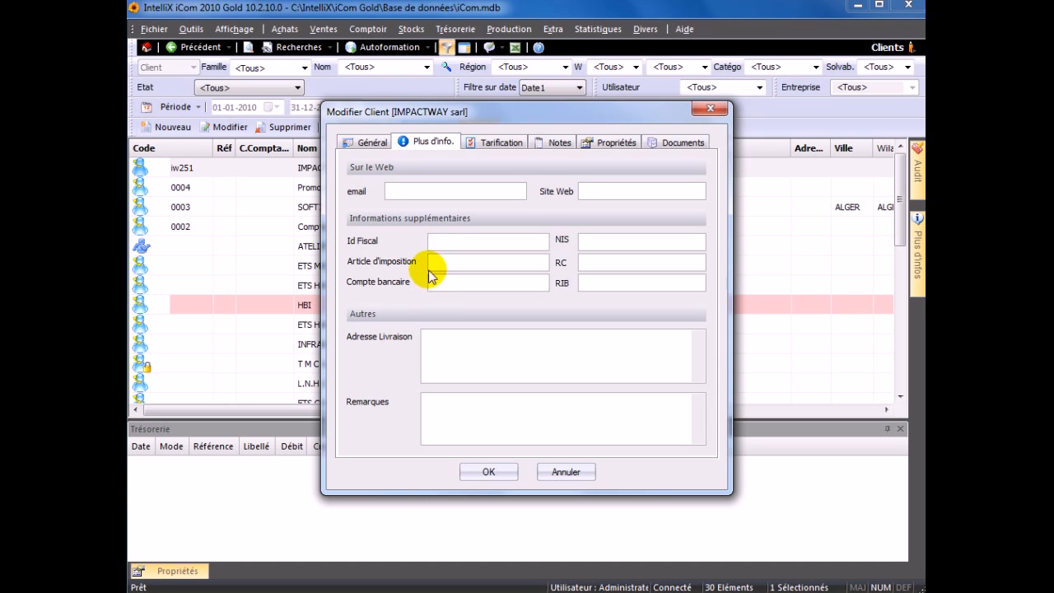
- Add the remark 'Exiger un chèque de banque' to IMPACTWAY sarl and save the record
click(436, 335)
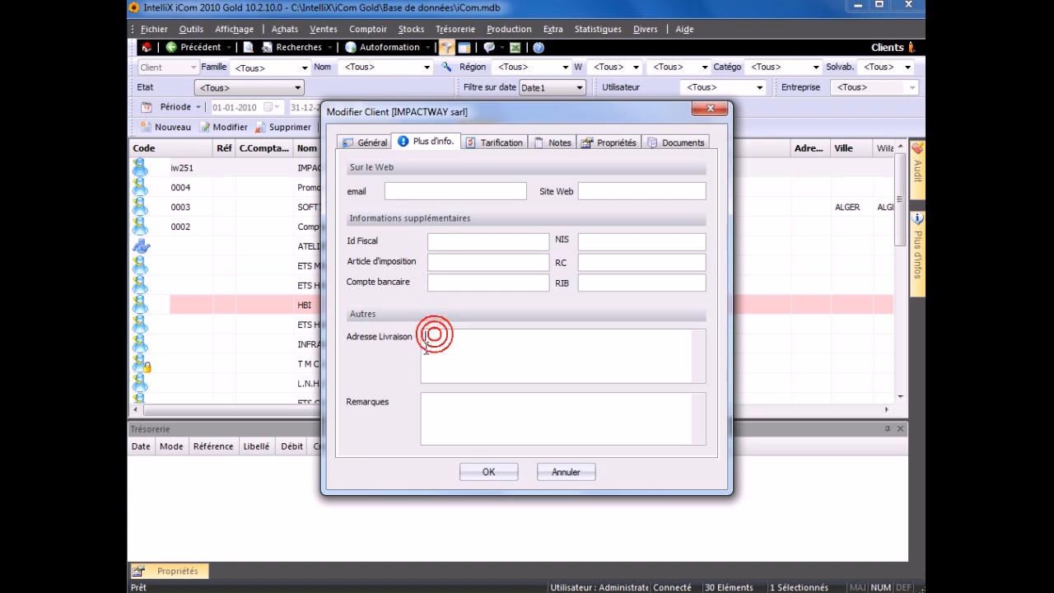
click(424, 401)
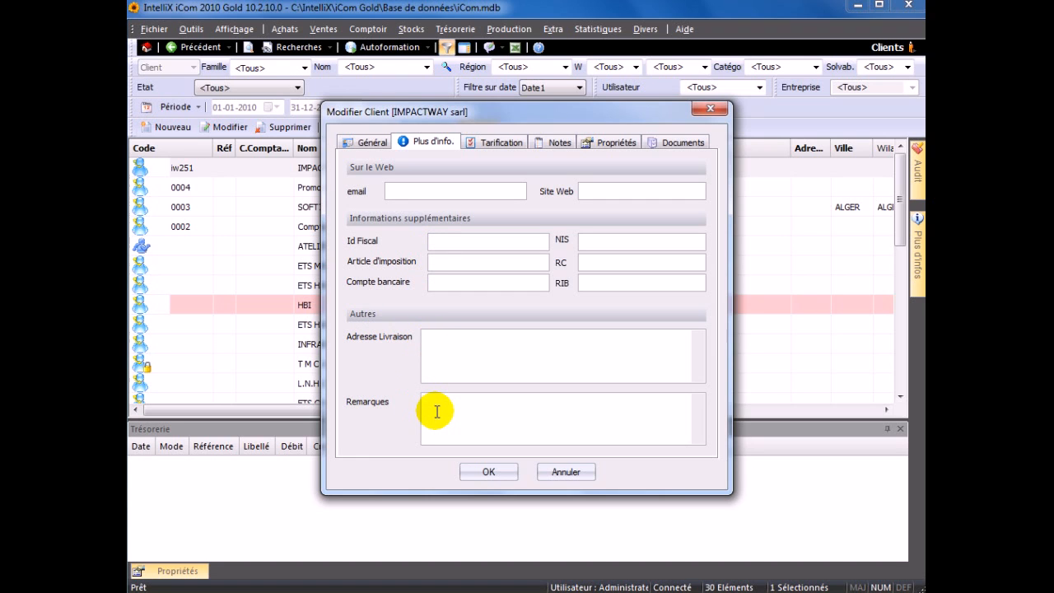
text(E)
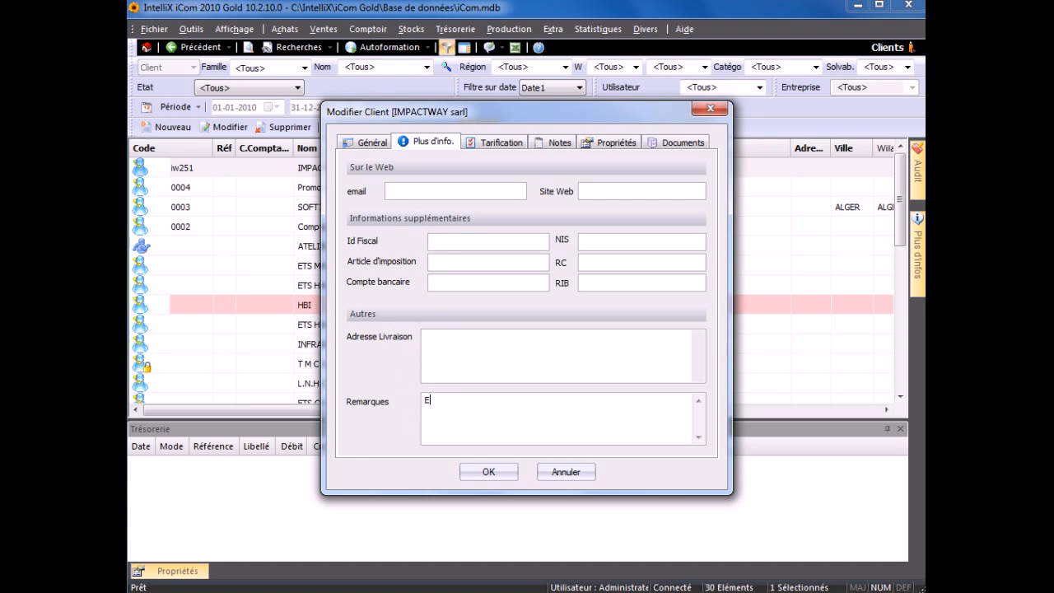
text(xiger un chèque de banque)
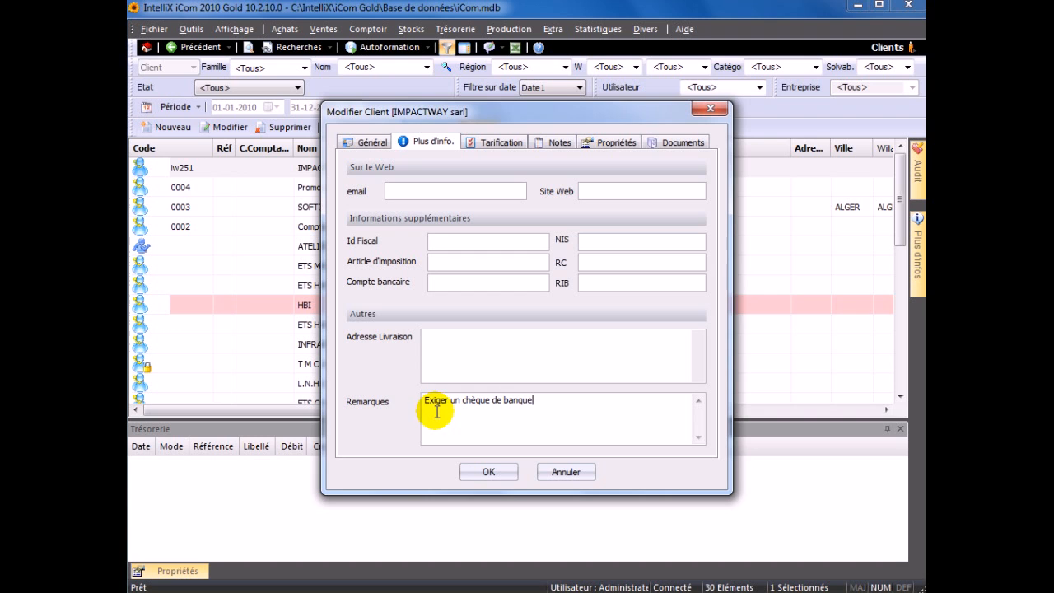
click(490, 473)
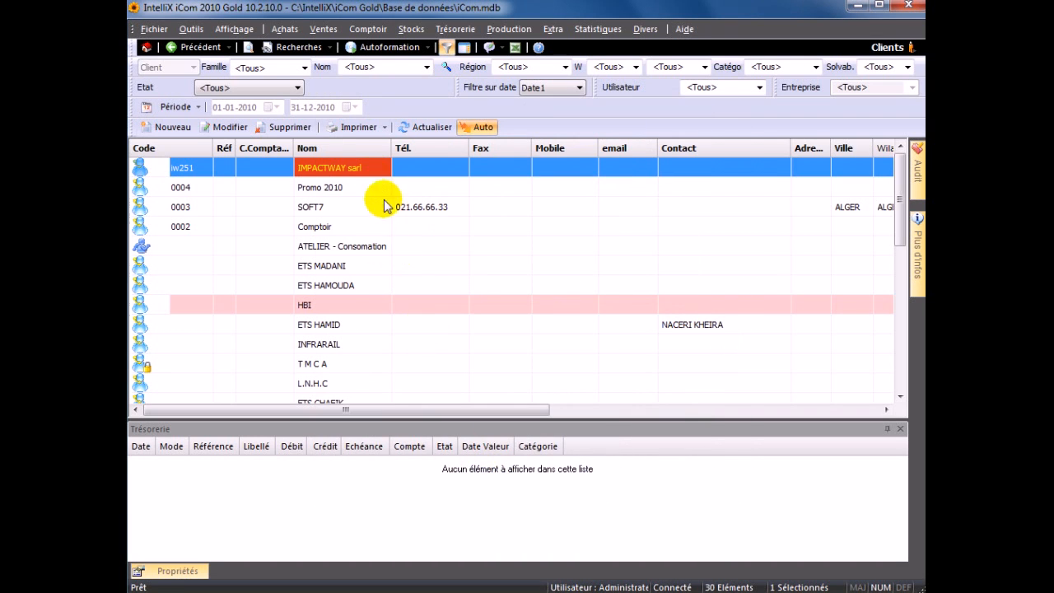
- Start a new pro-forma invoice with IMPACTWAY sarl as the client
click(323, 28)
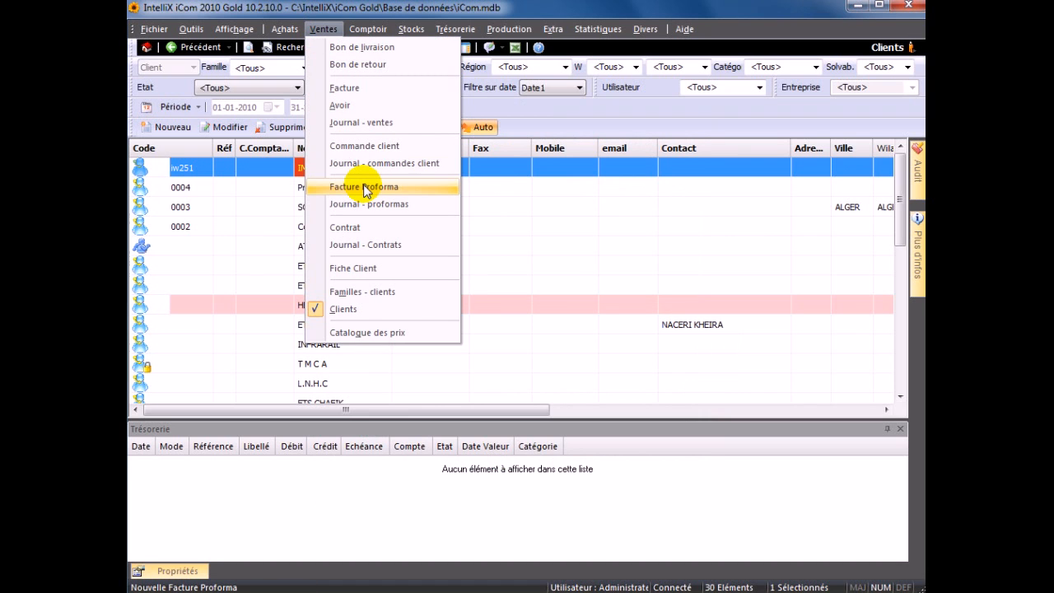
click(344, 186)
click(386, 91)
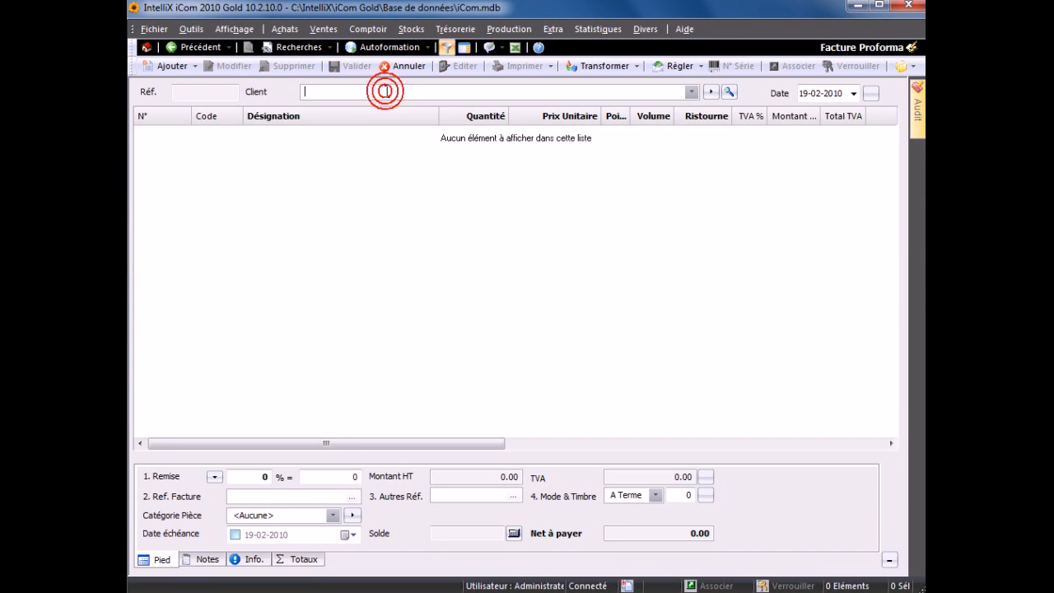
text(way)
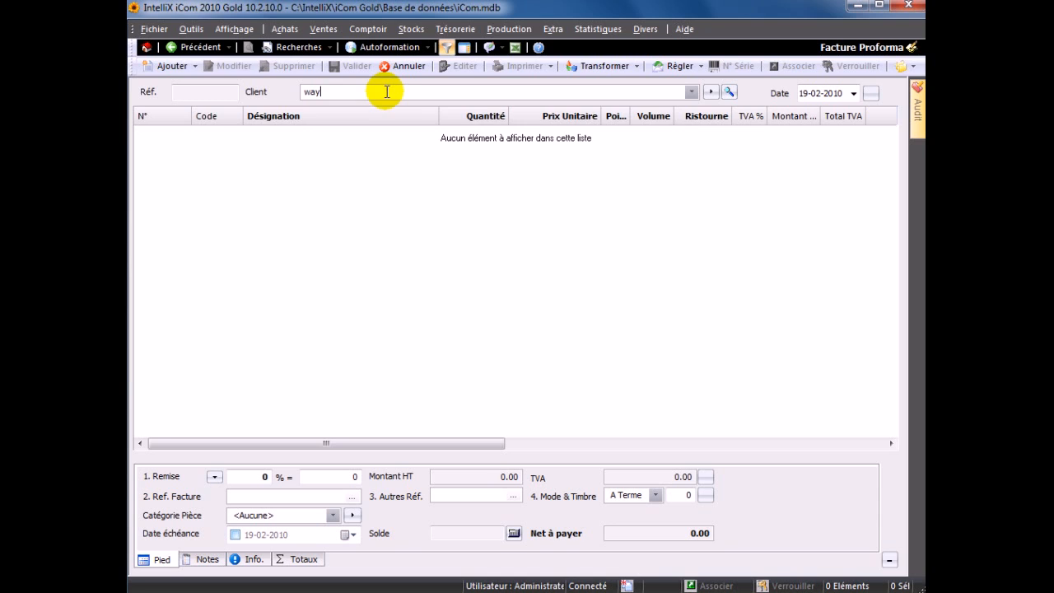
key(Return)
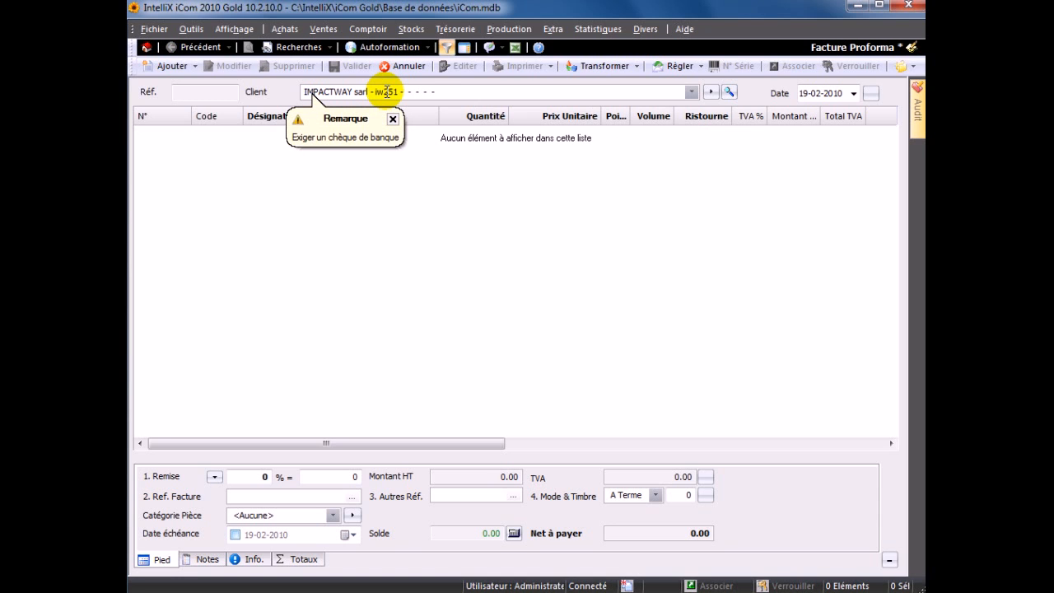
- Dismiss the remark notice and discard the unsaved invoice
click(392, 119)
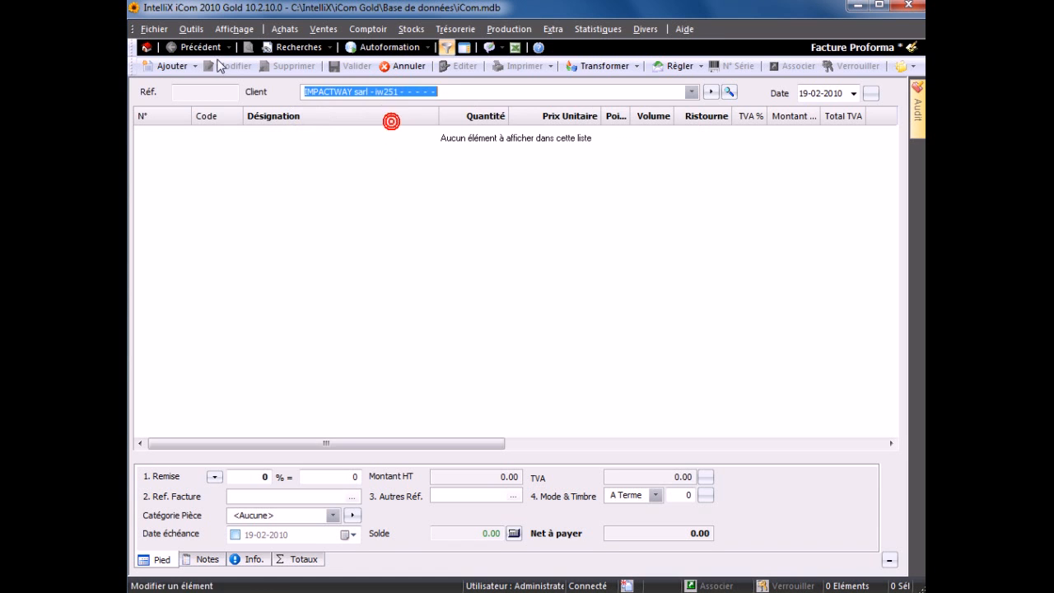
click(399, 66)
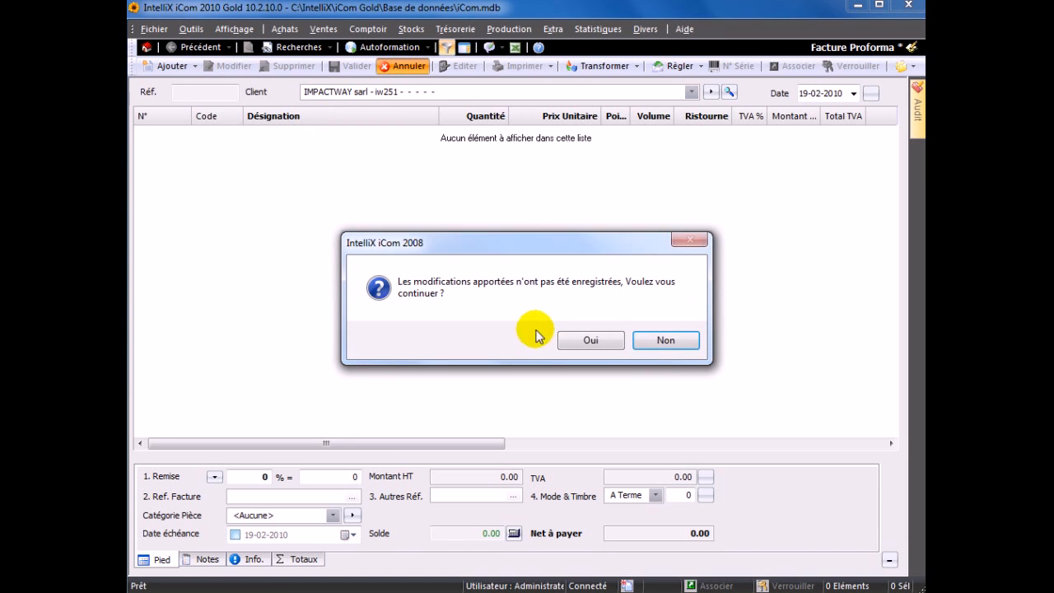
click(566, 343)
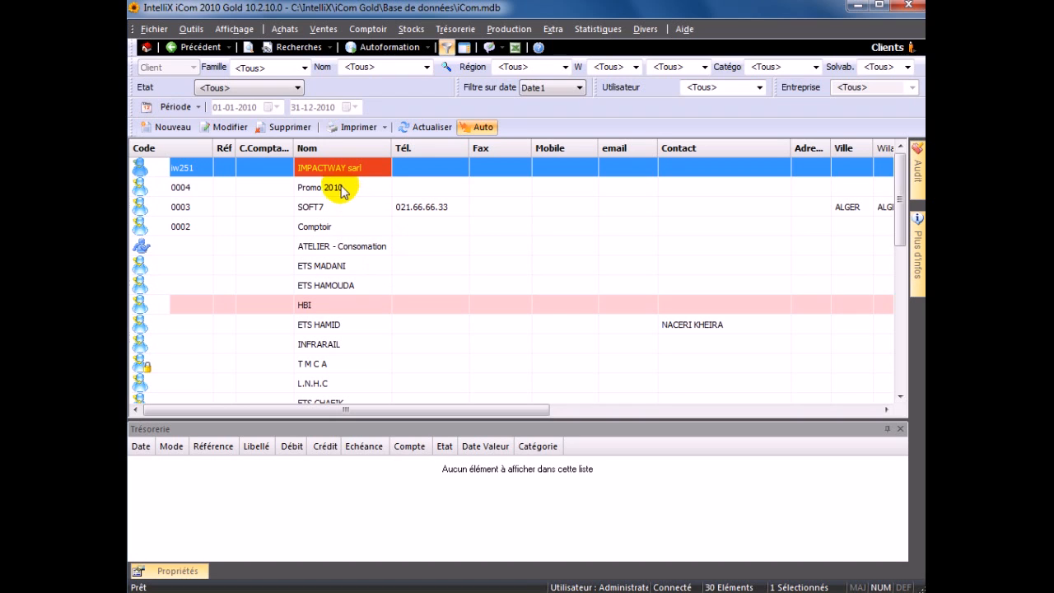
- Set IMPACTWAY sarl's Taux de Remise to 2 on the Tarification page and save
double_click(286, 173)
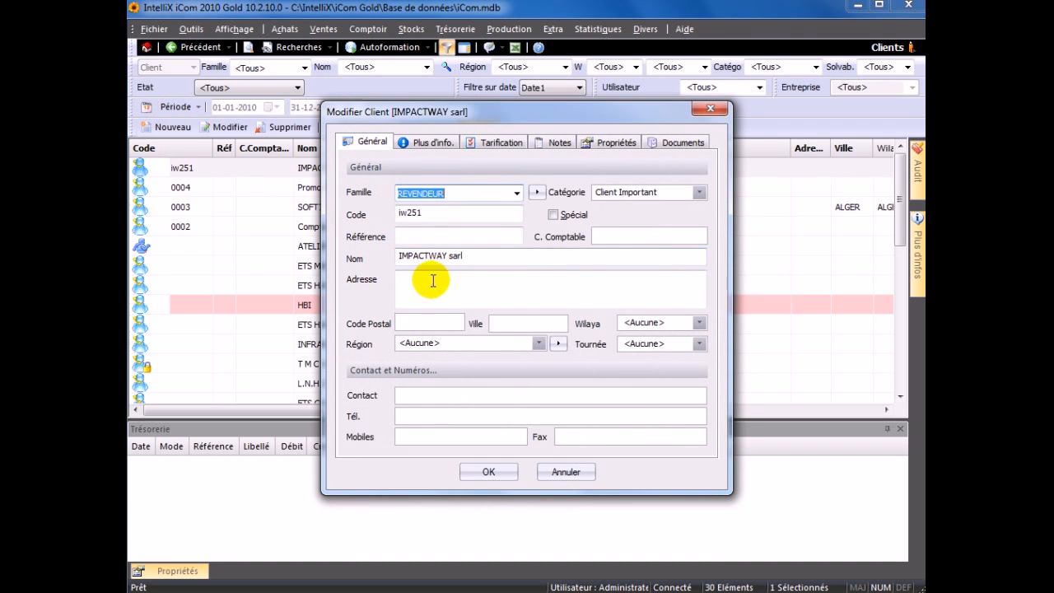
click(444, 144)
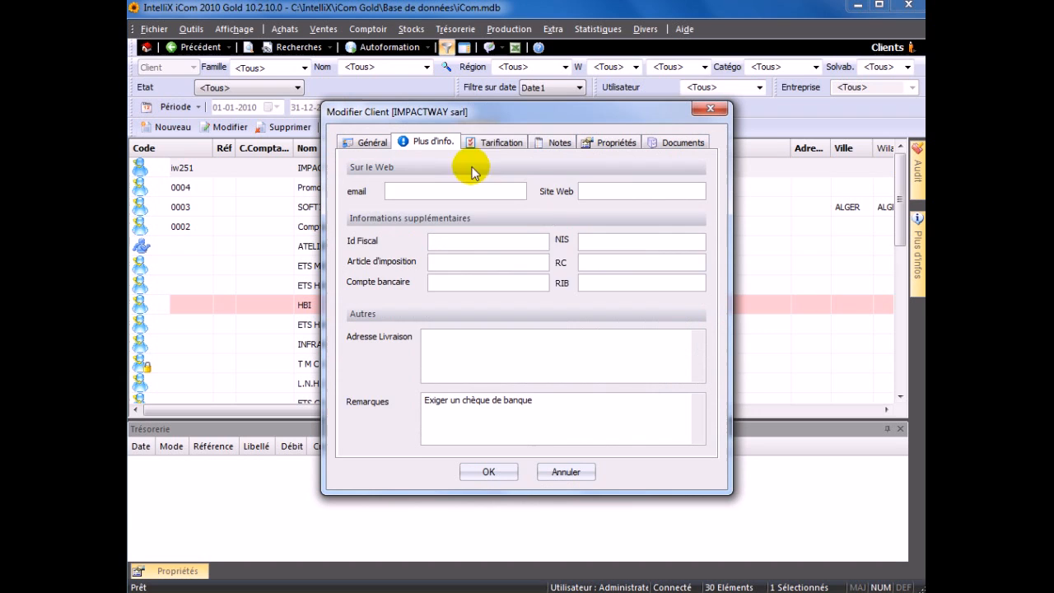
click(493, 141)
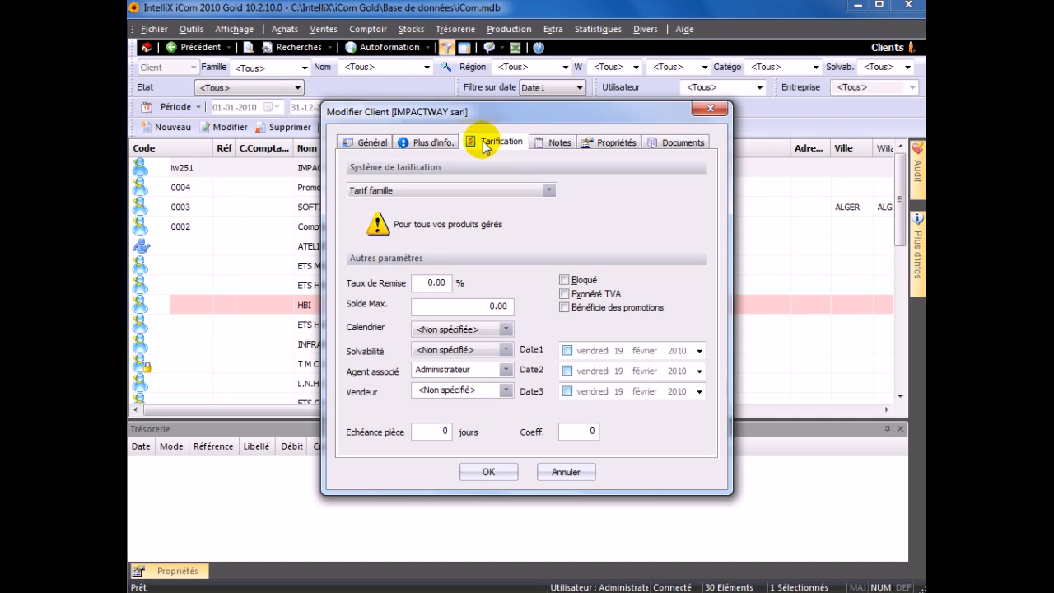
click(500, 190)
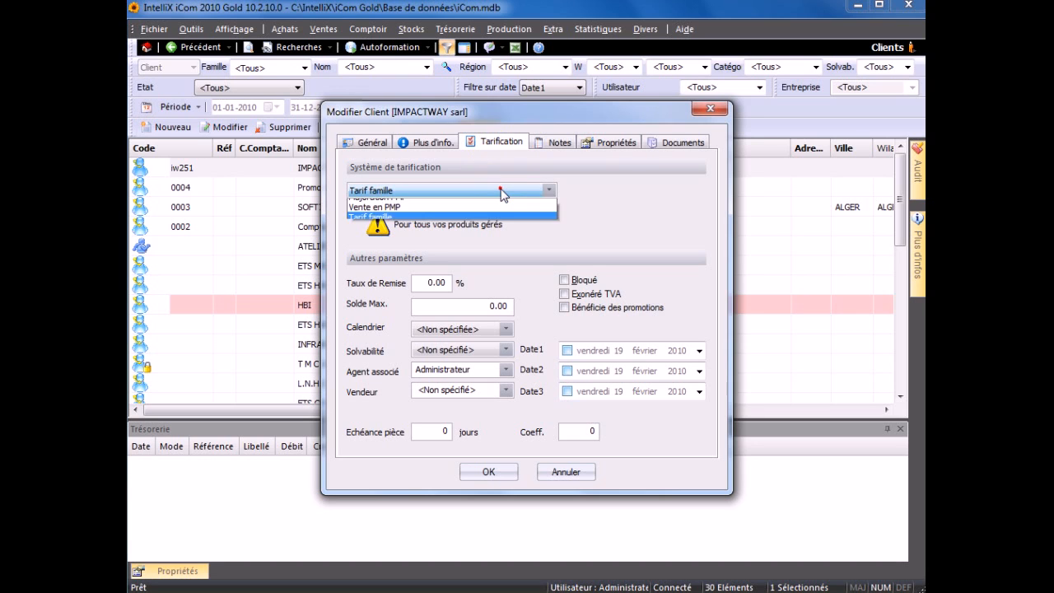
click(501, 191)
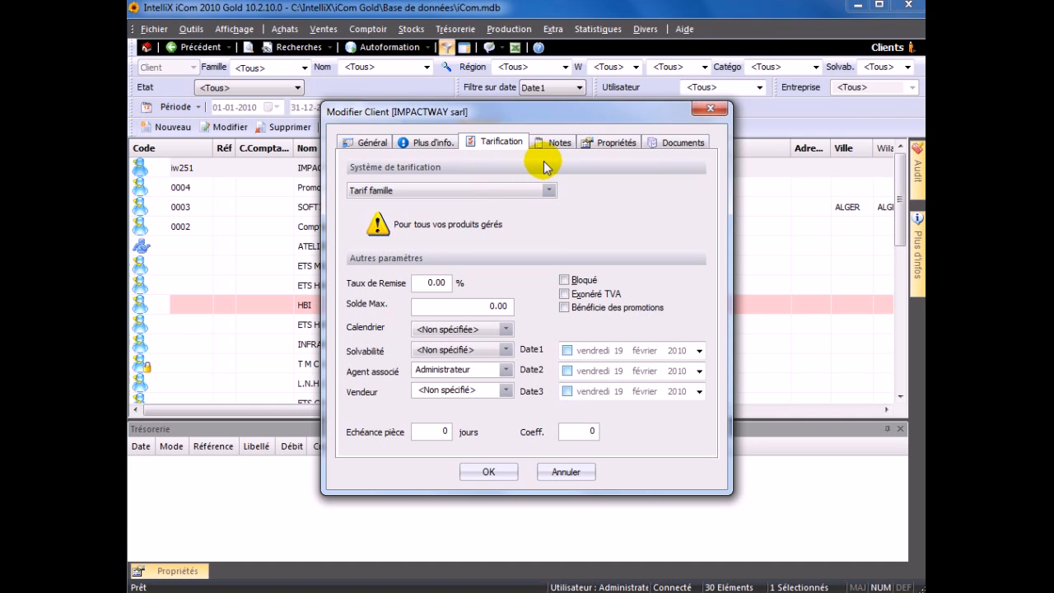
click(423, 282)
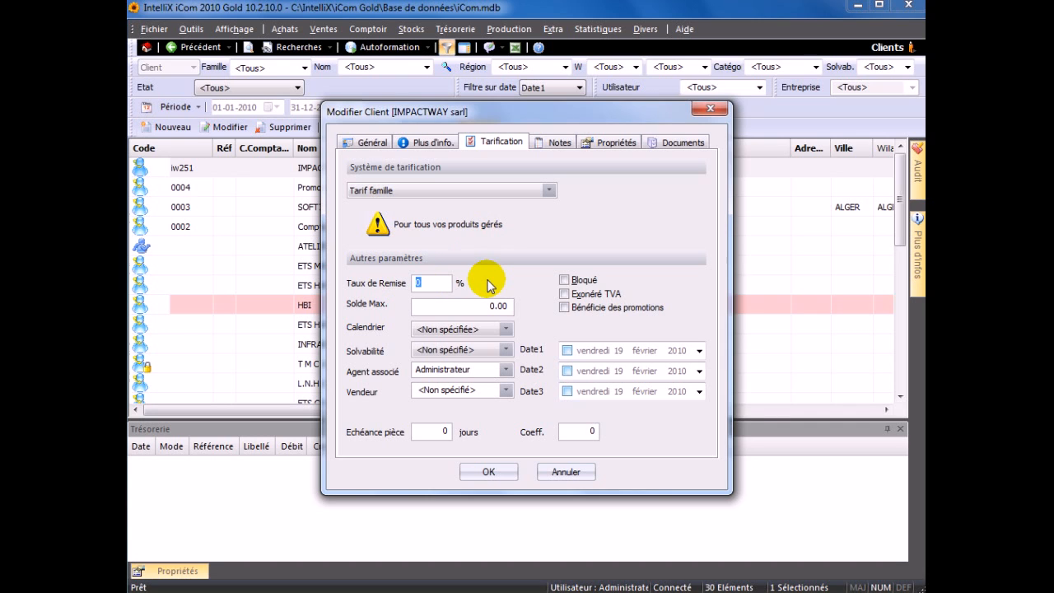
text(2)
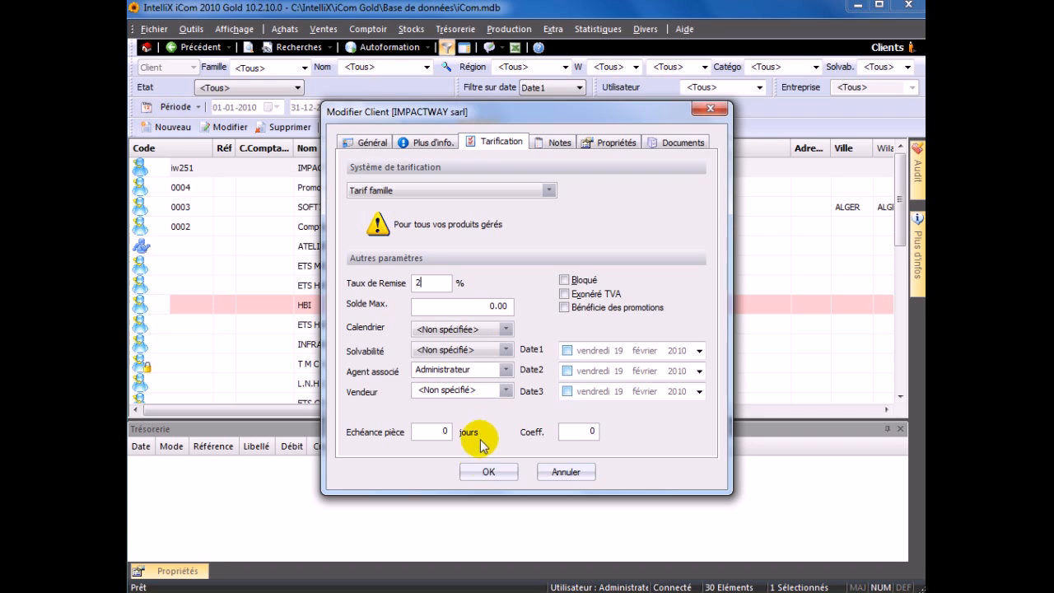
click(485, 472)
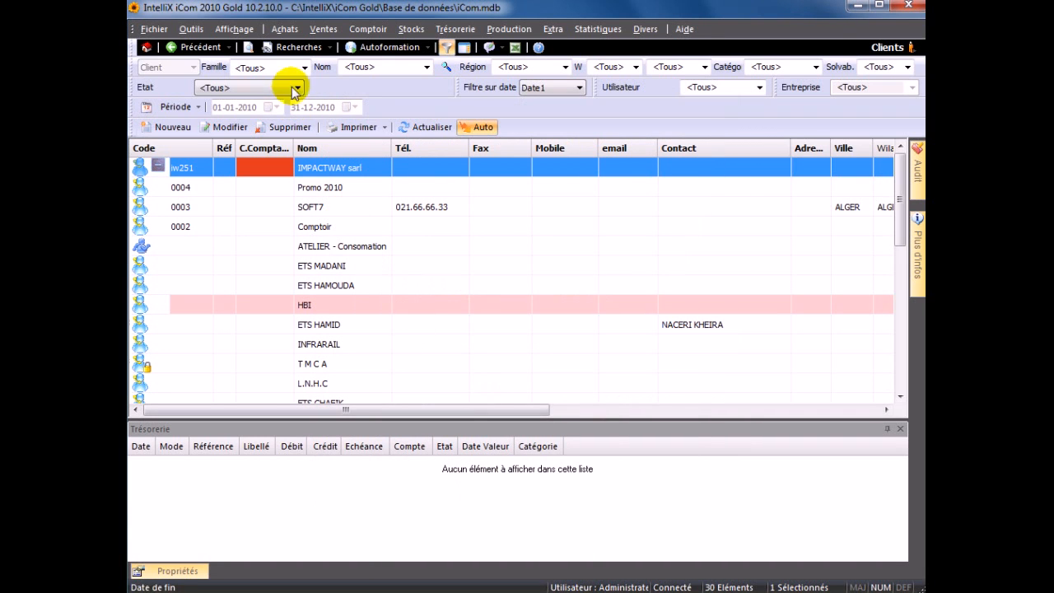
click(180, 207)
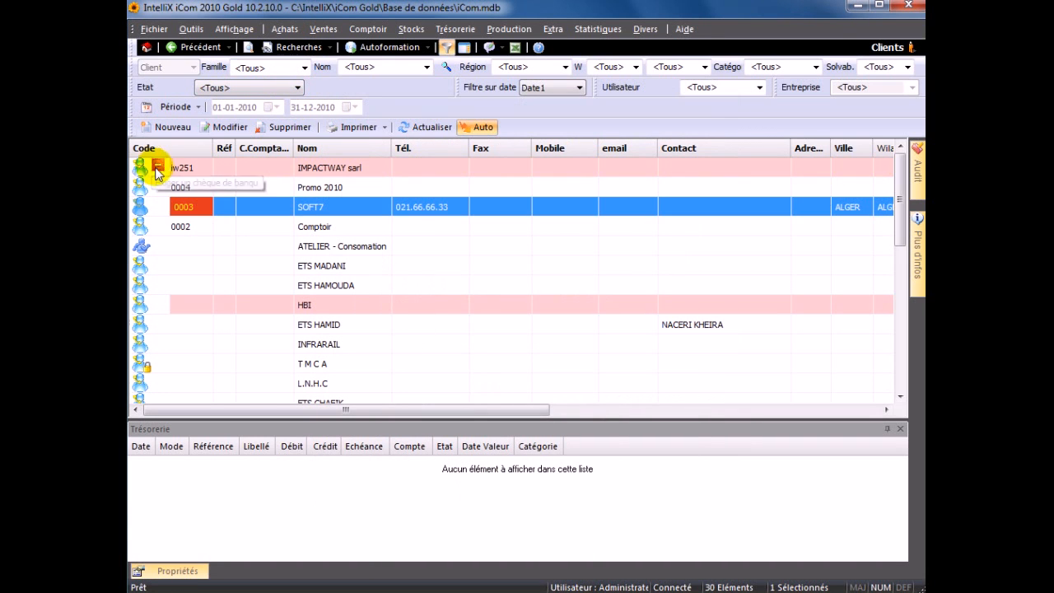
mouse_move(160, 168)
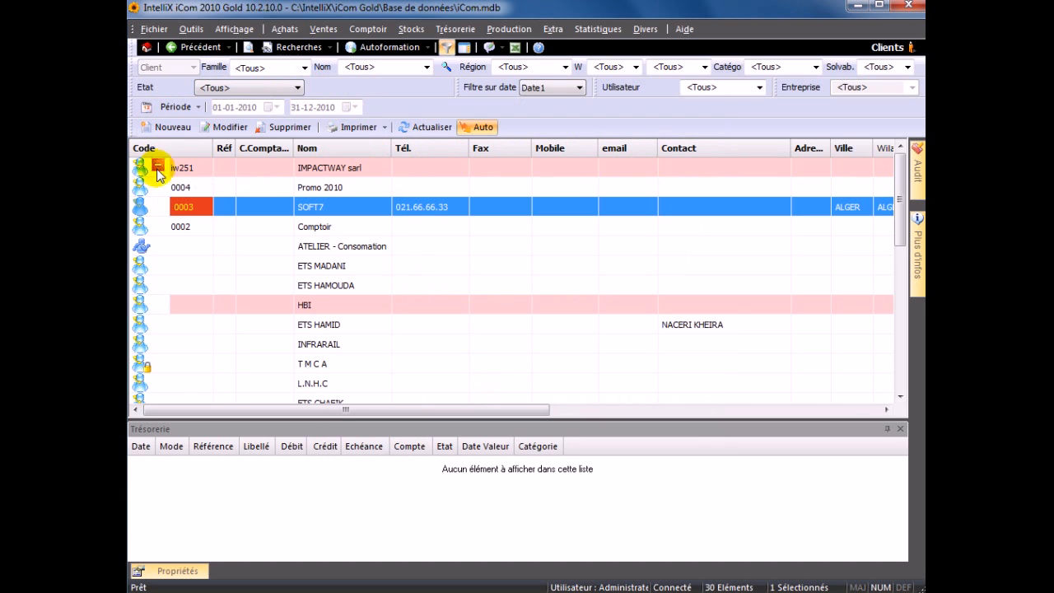
click(185, 173)
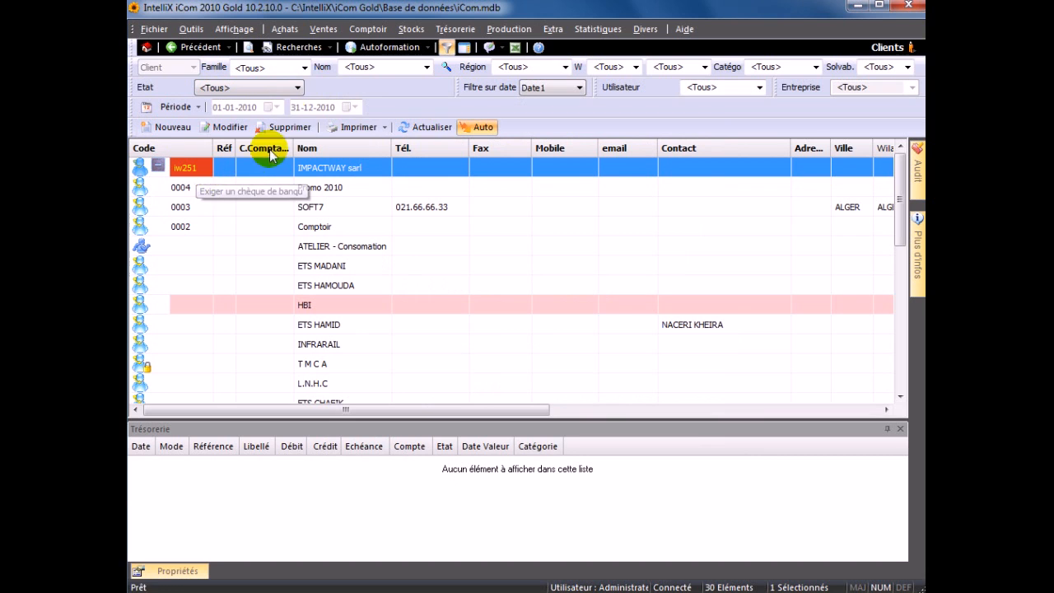
click(321, 29)
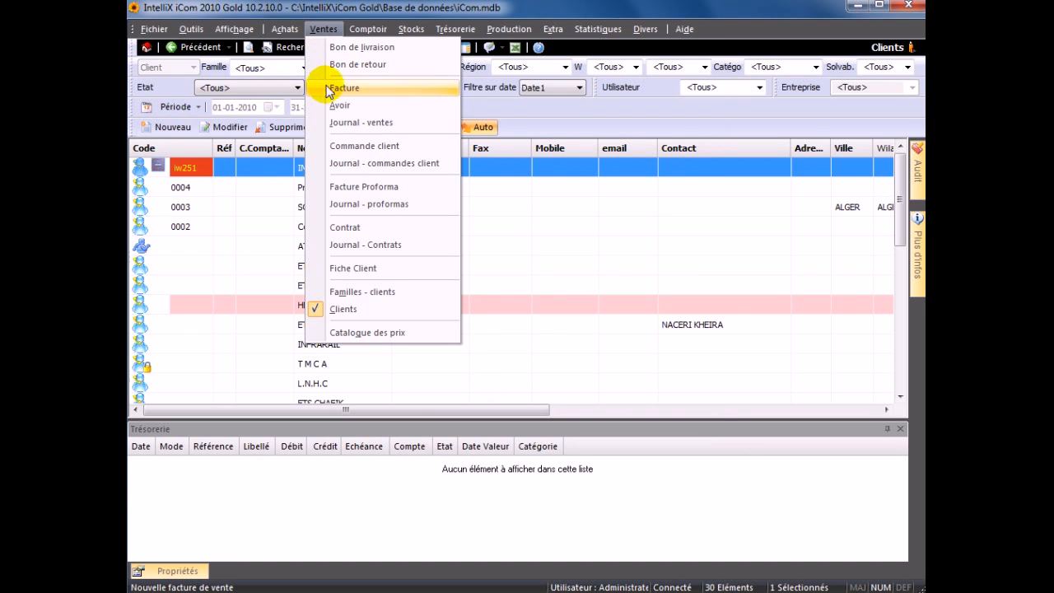
click(337, 186)
click(397, 95)
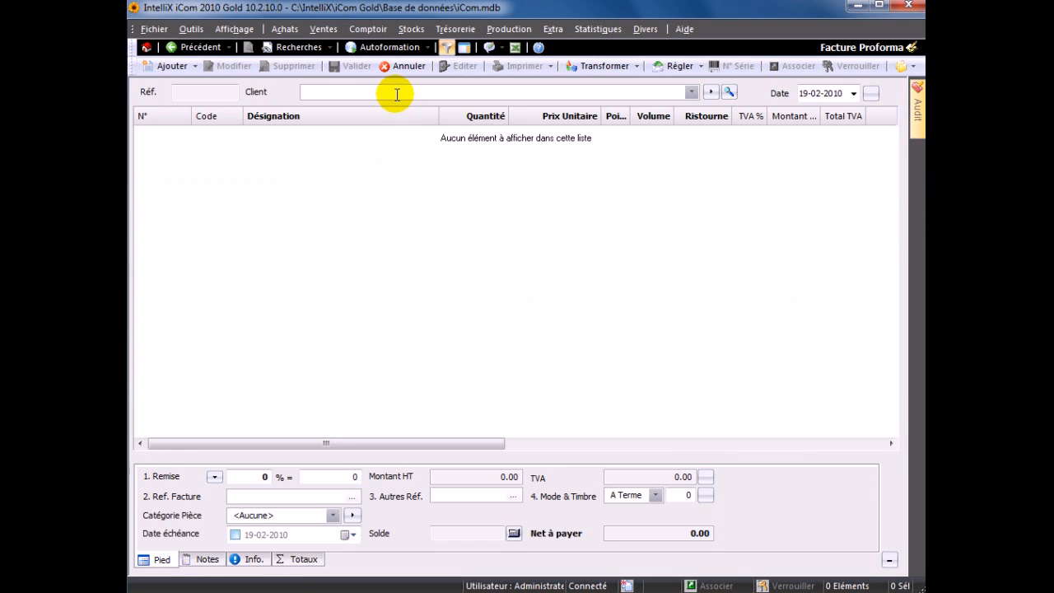
text(imp)
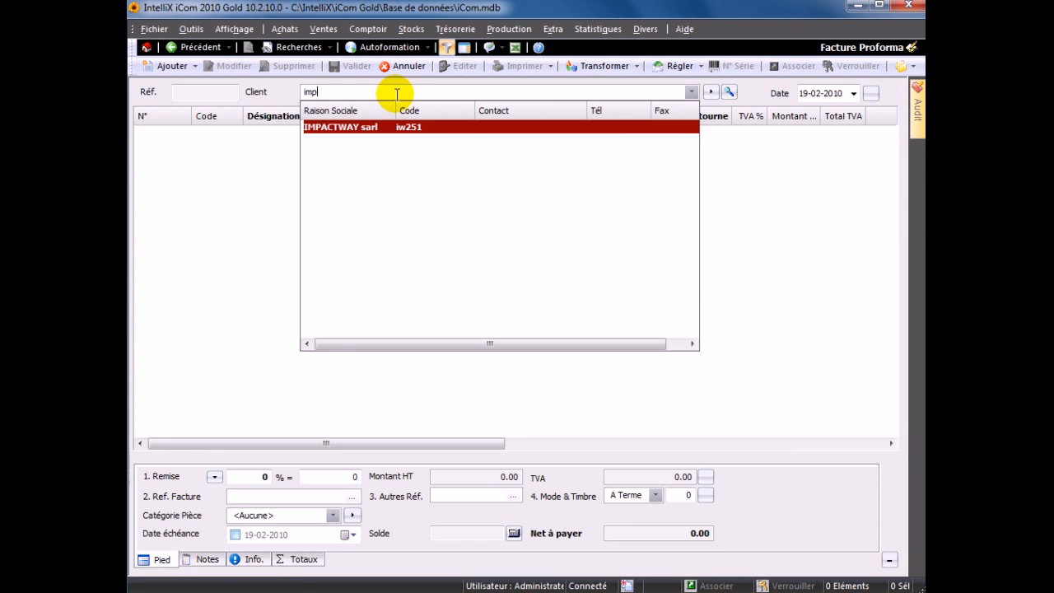
key(Return)
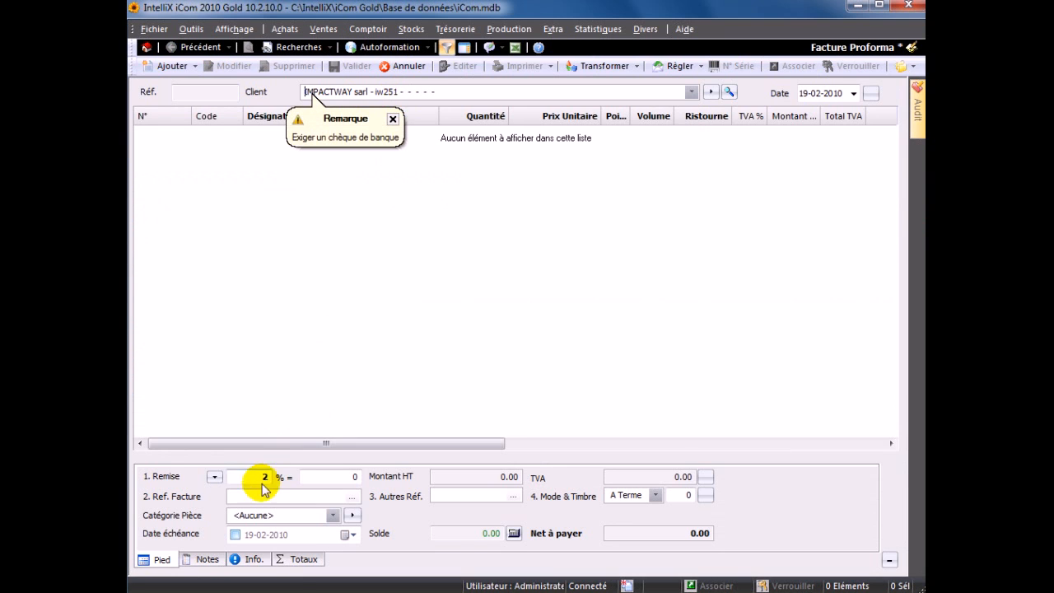
double_click(356, 237)
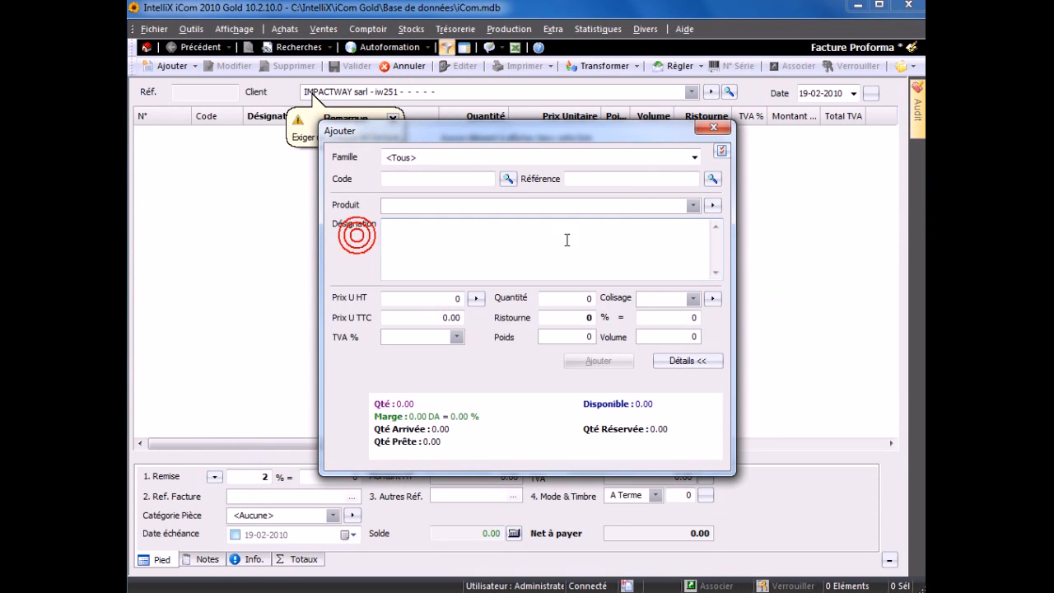
click(692, 206)
key(Down)
key(Down)
key(Down)
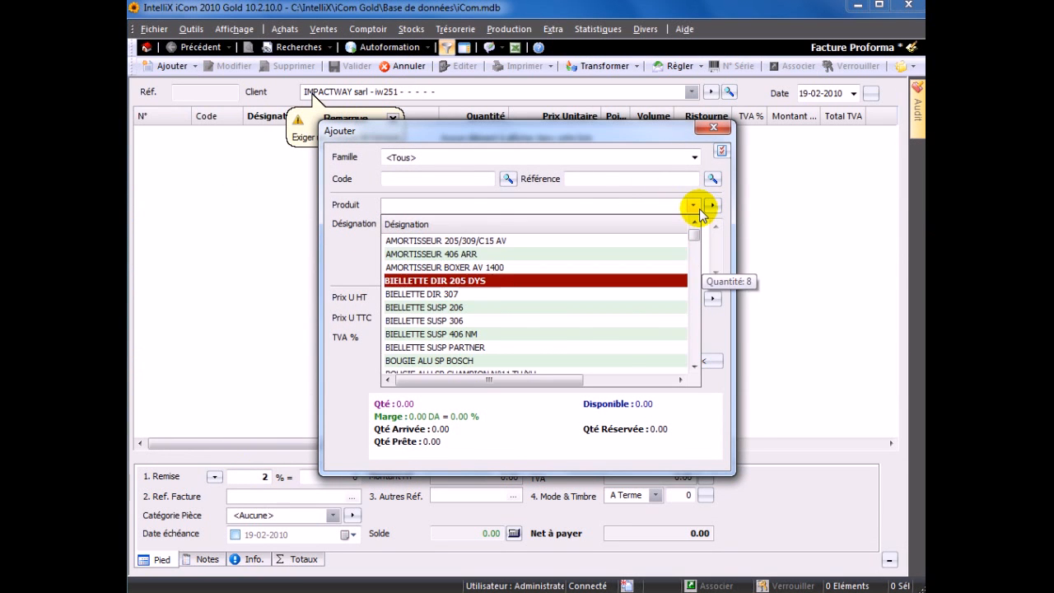
key(Return)
key(Return)
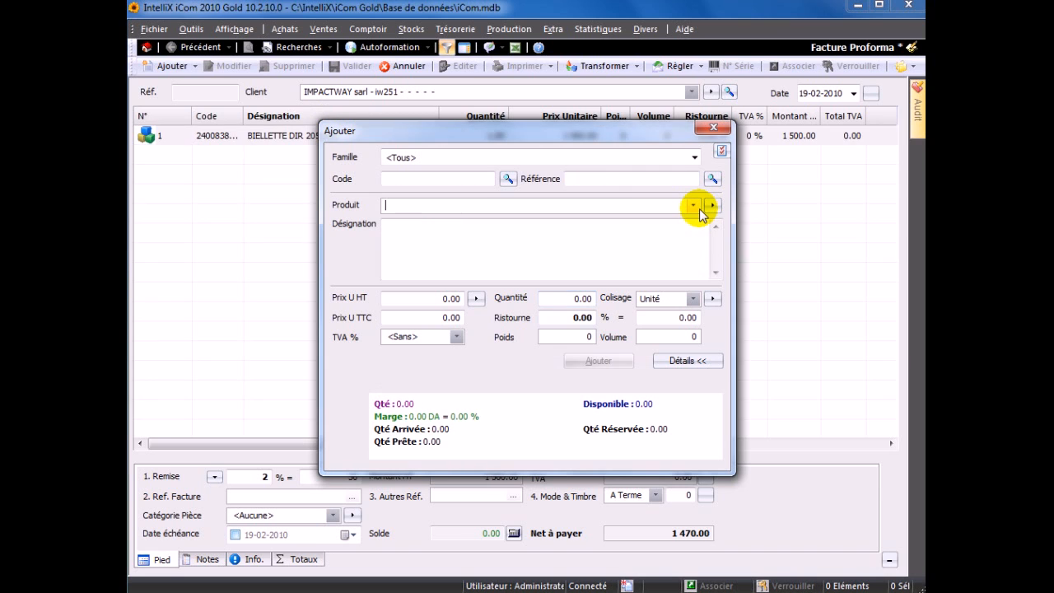
key(Escape)
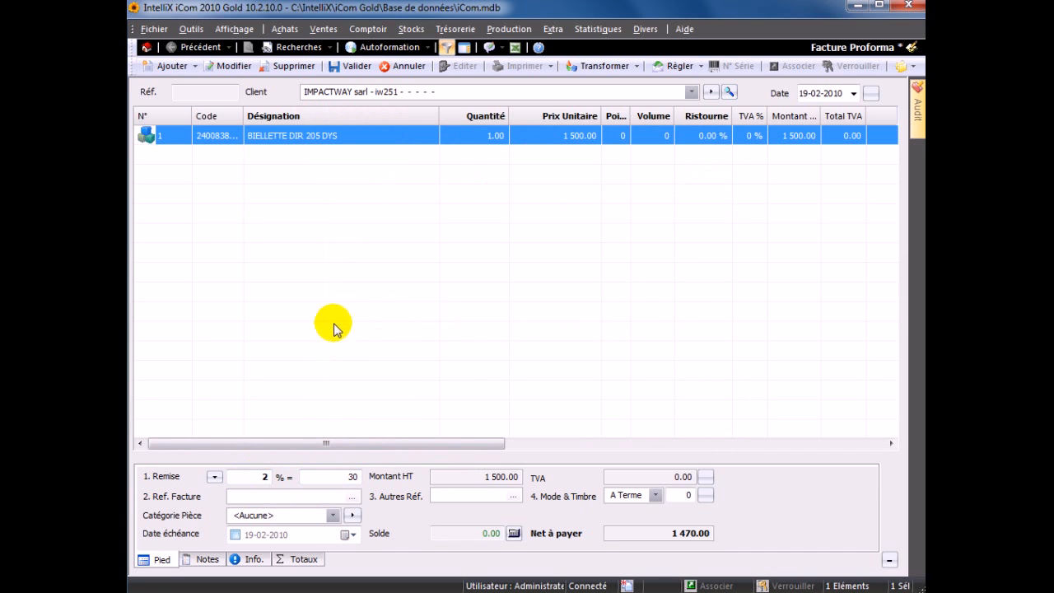
click(401, 66)
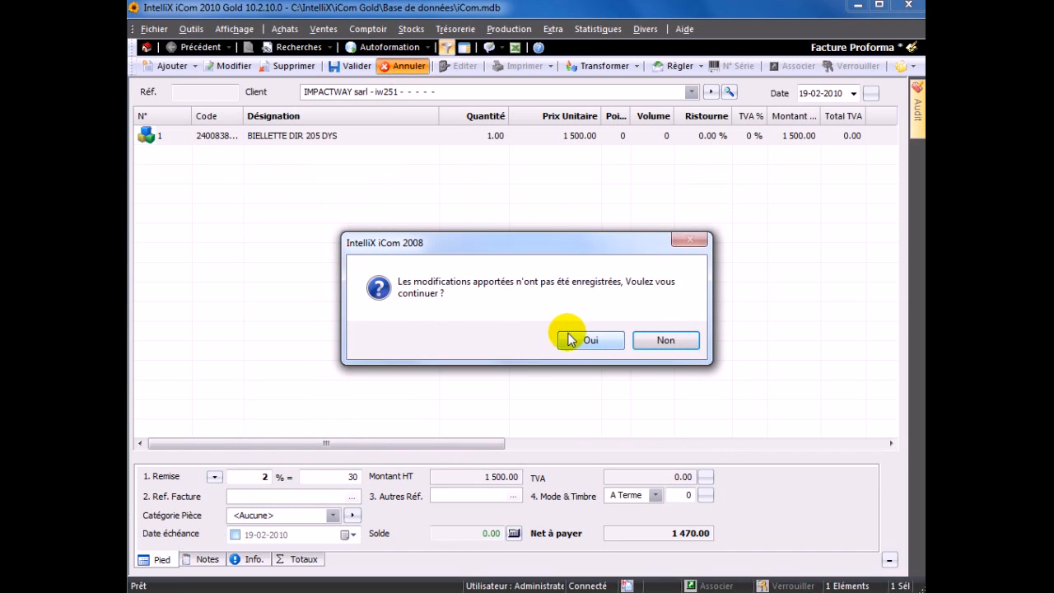
click(576, 338)
- Set IMPACTWAY sarl's maximum balance to 100 000, leaving the calendar unspecified
double_click(342, 171)
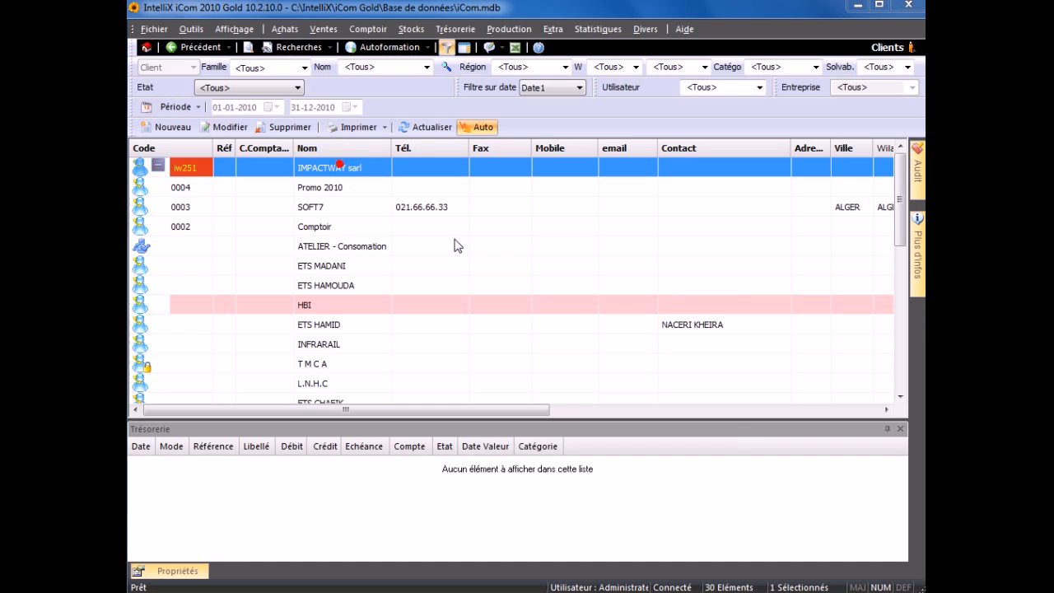
click(512, 145)
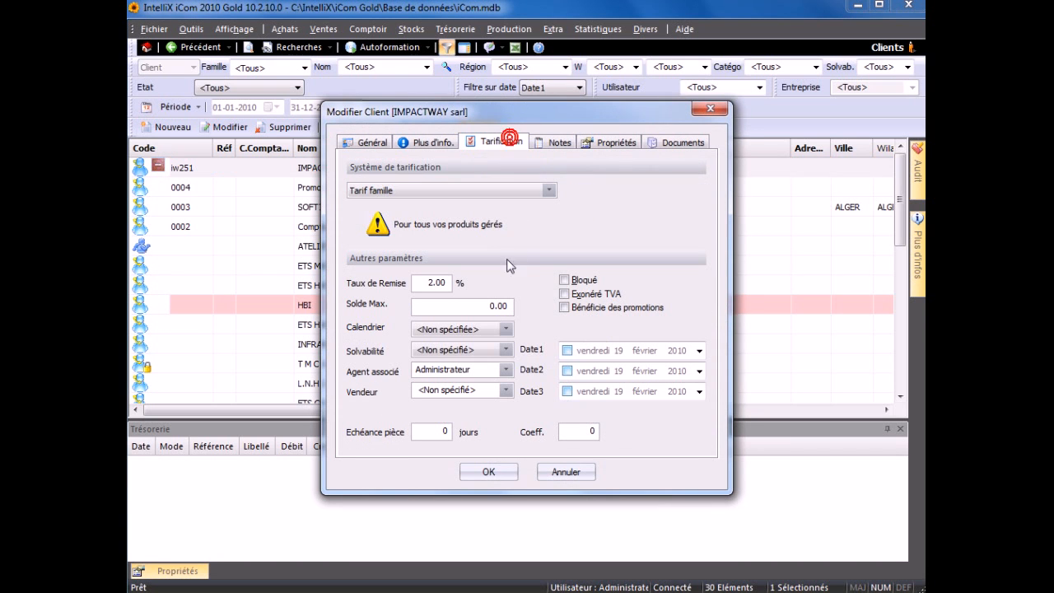
click(446, 308)
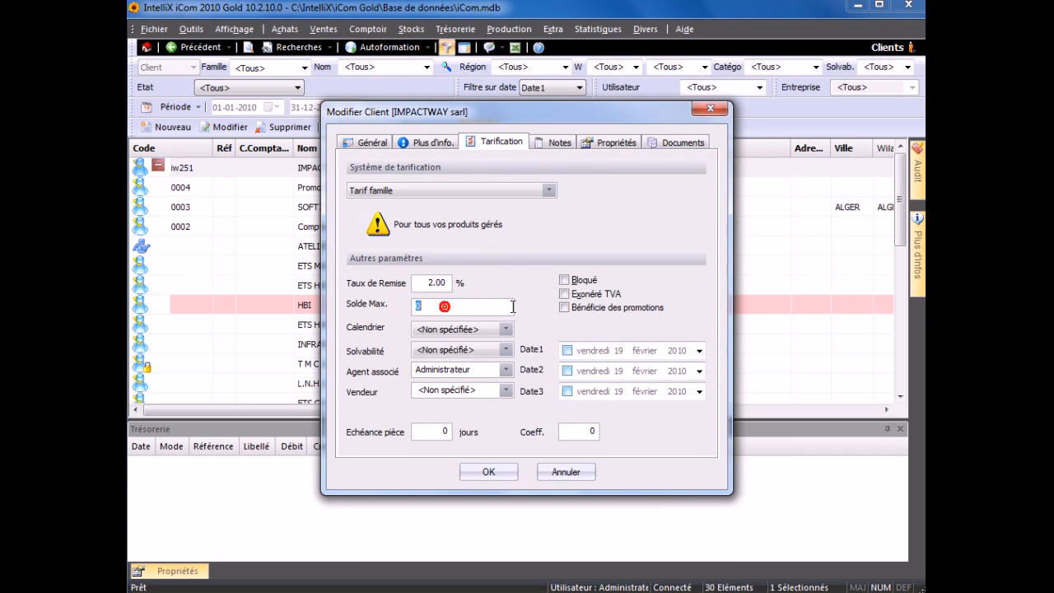
text(100000)
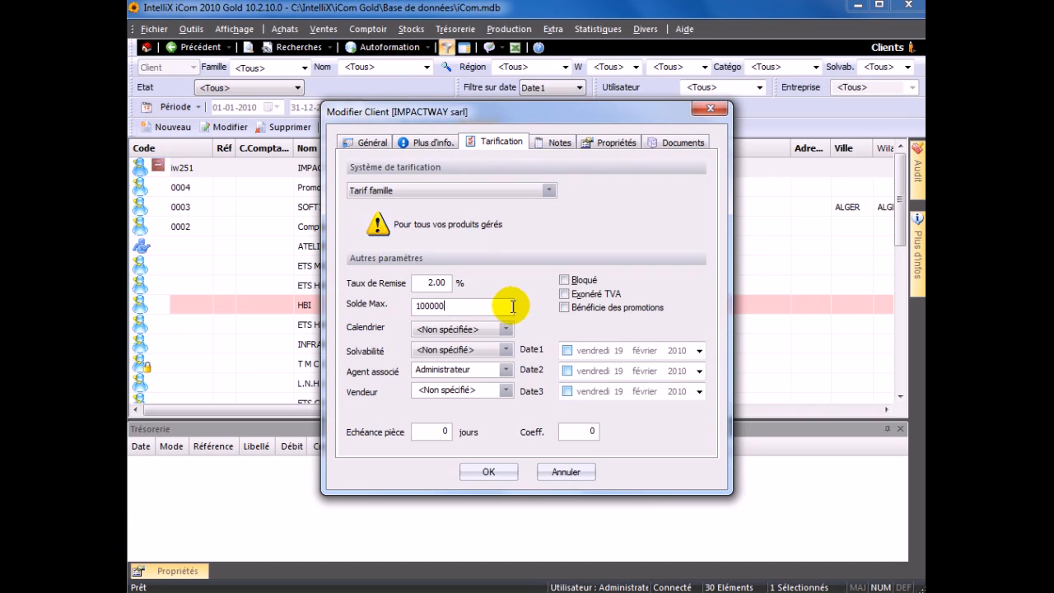
click(499, 327)
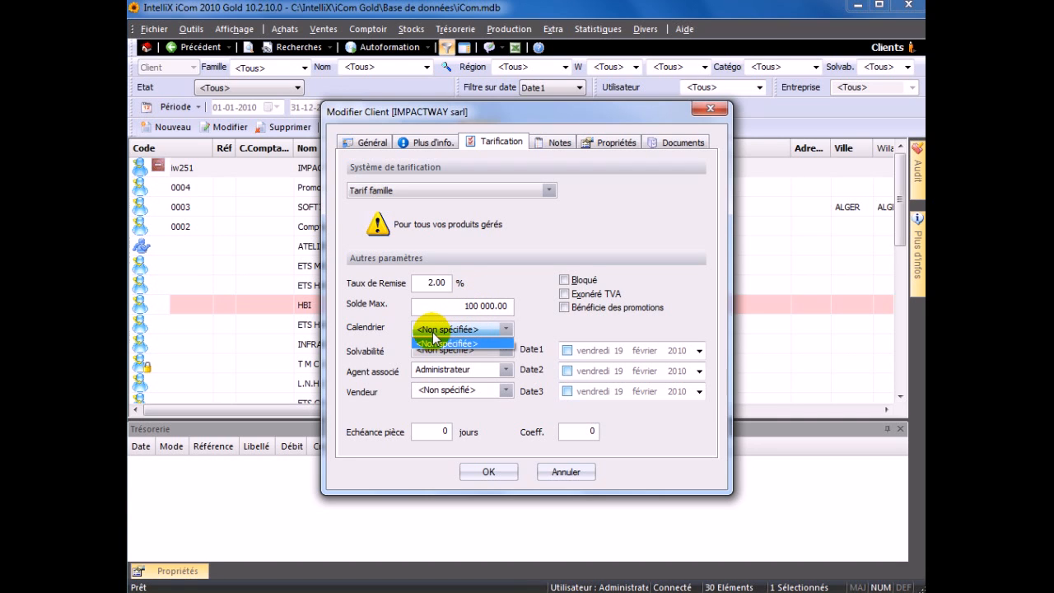
click(436, 341)
click(466, 305)
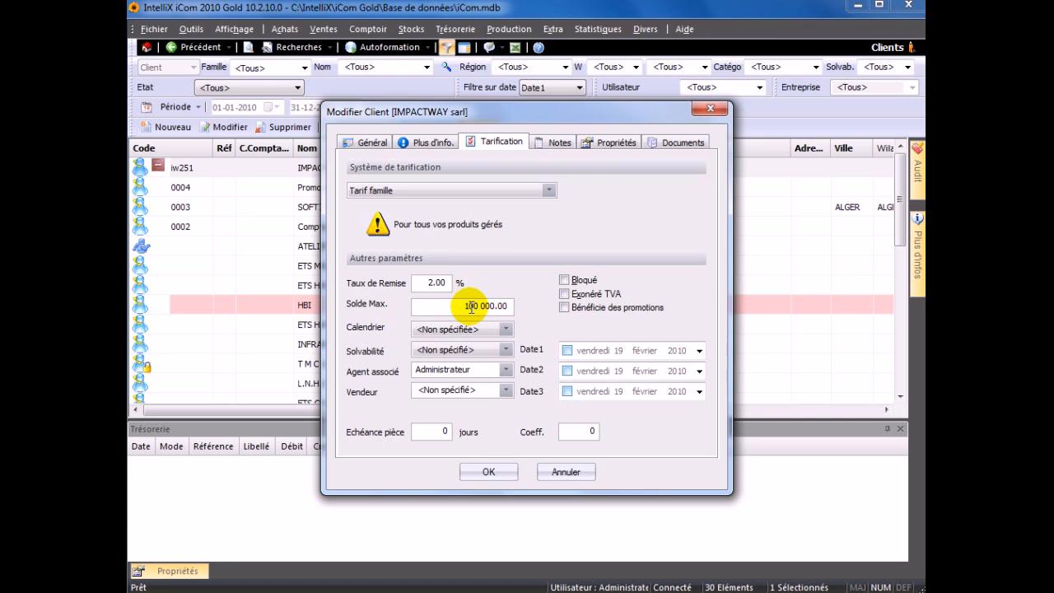
click(439, 330)
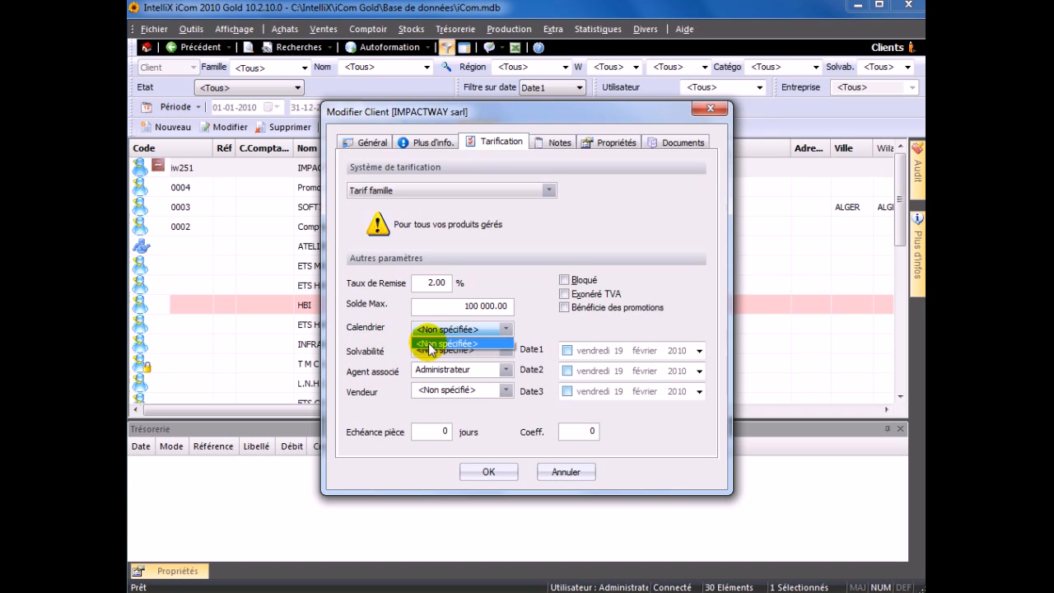
click(429, 345)
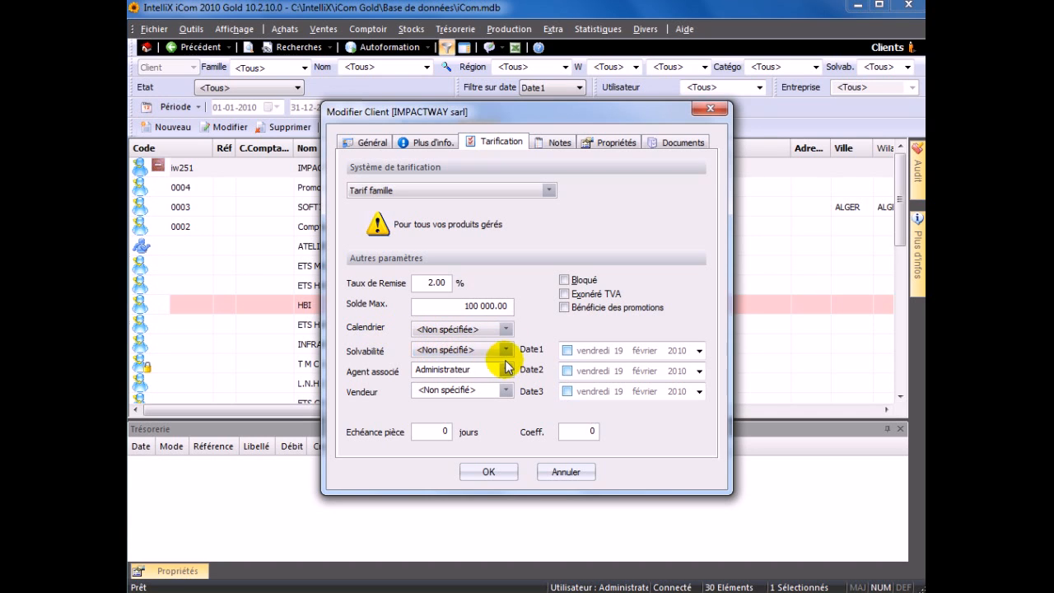
- Rate the client's solvency as Moins solvable and assign agent Ali
click(506, 353)
click(456, 372)
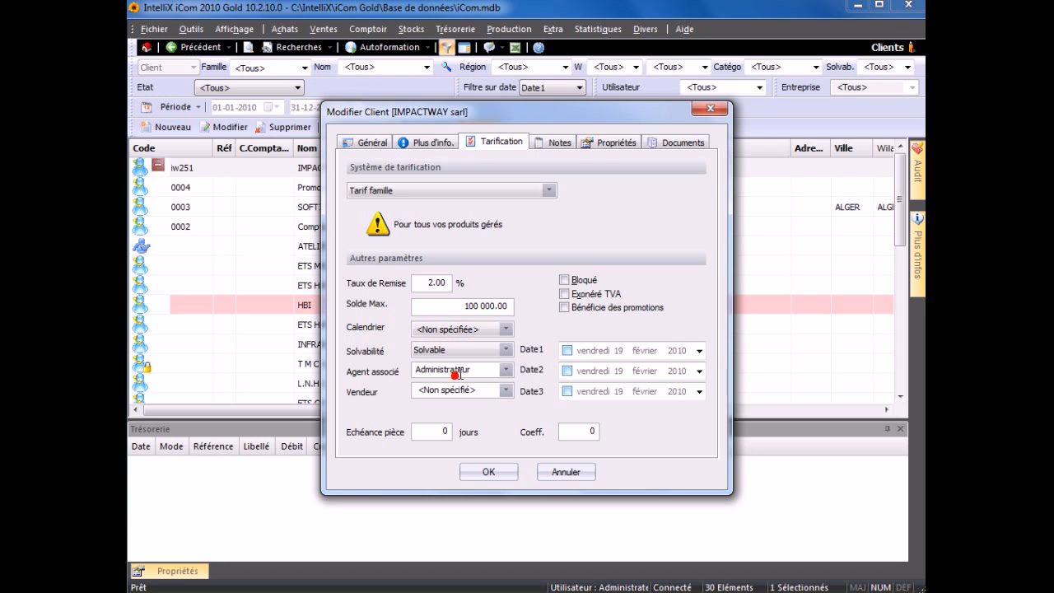
click(468, 351)
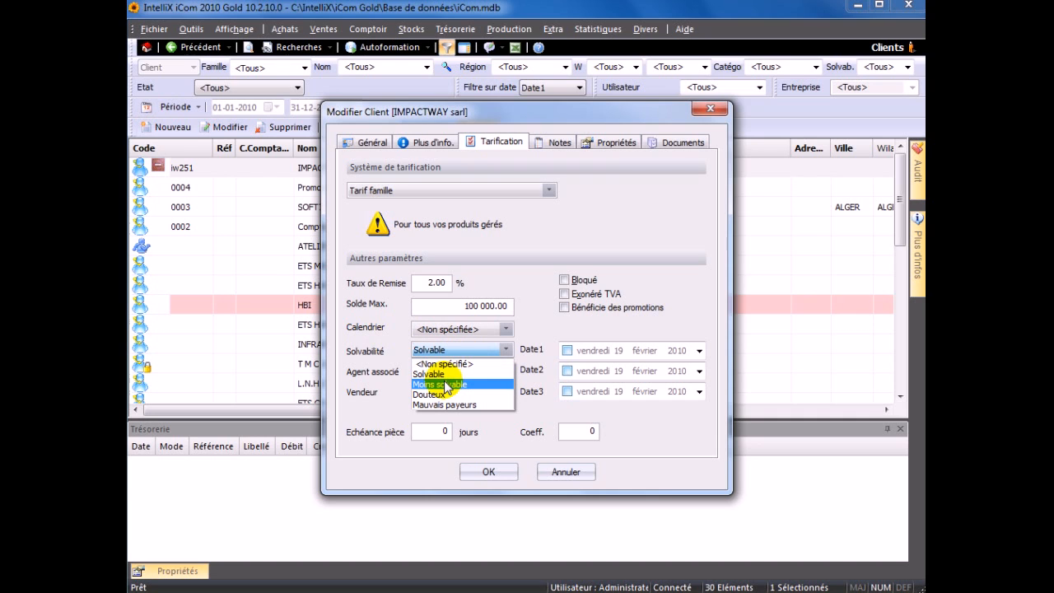
click(445, 385)
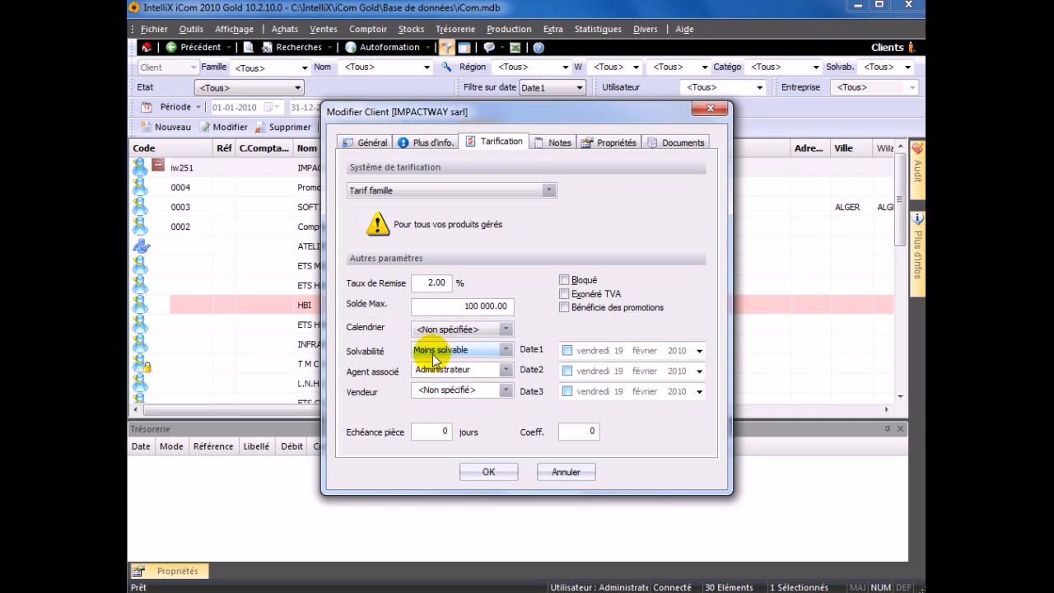
click(506, 371)
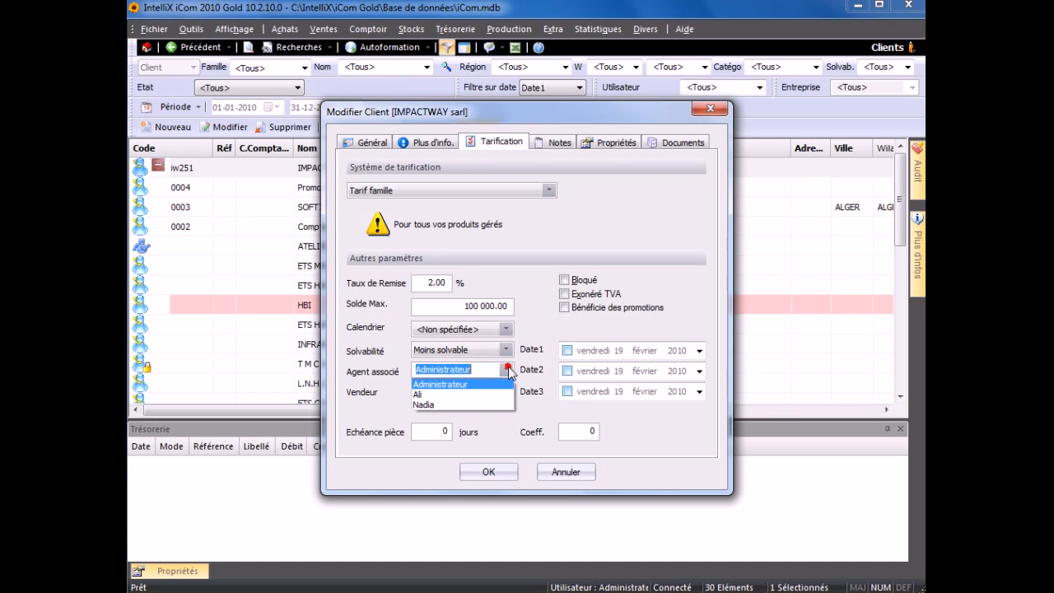
click(445, 394)
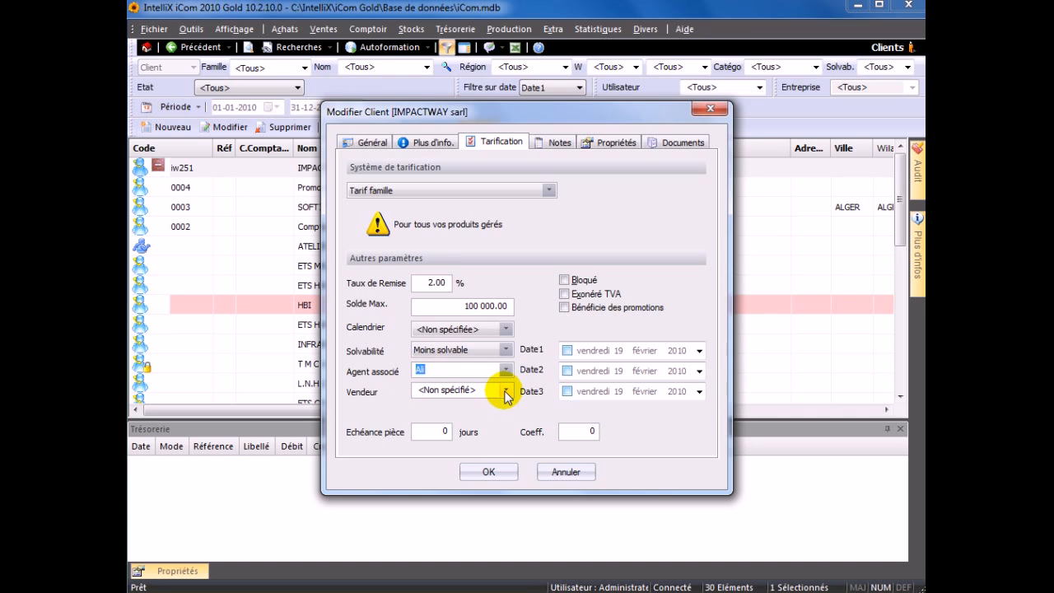
- Leave the seller unspecified and mark the client Bloqué
click(509, 393)
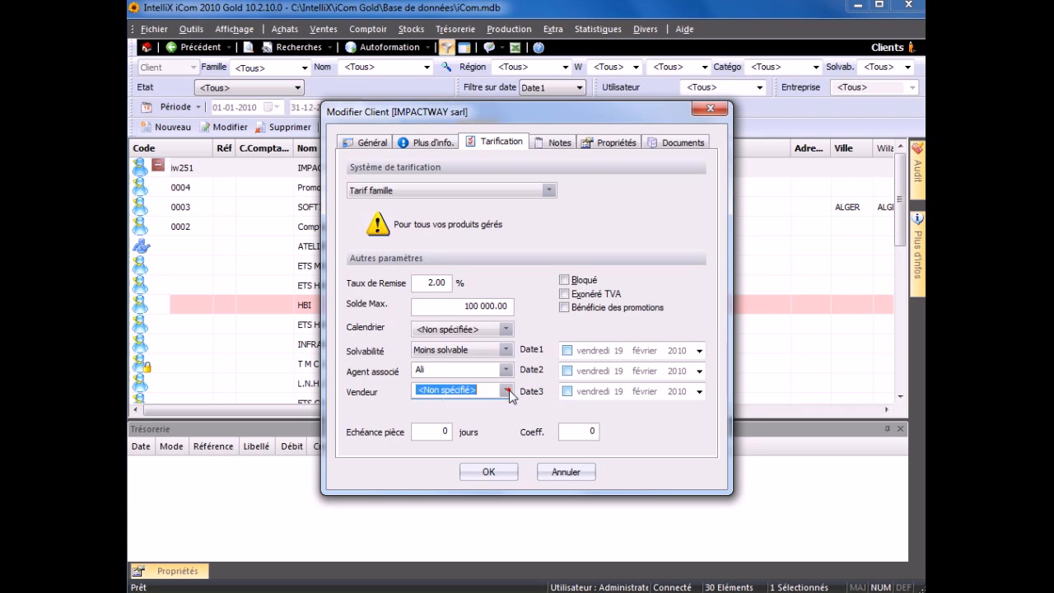
click(509, 393)
click(457, 405)
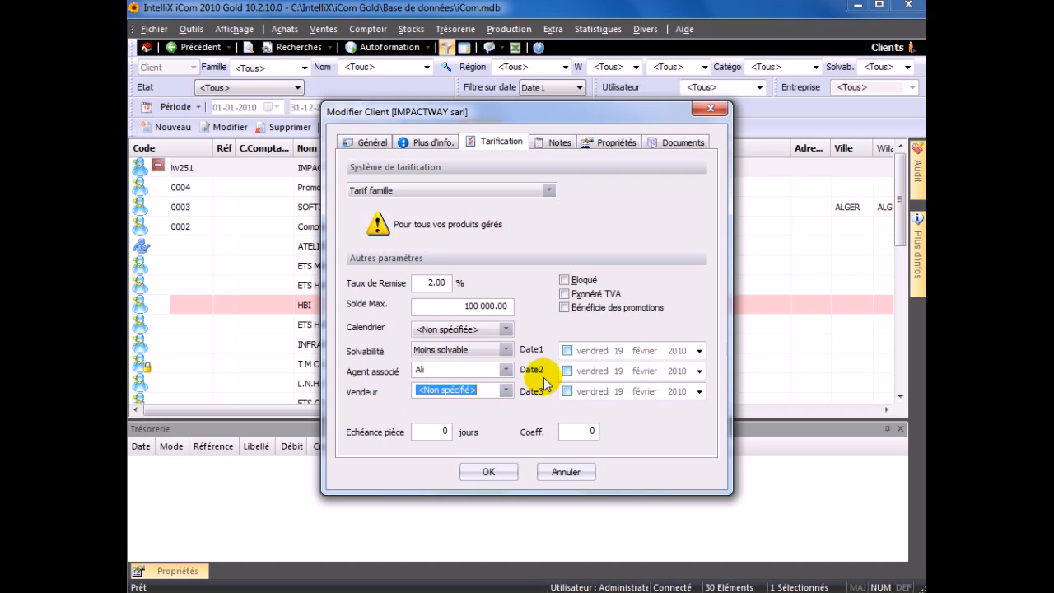
click(574, 282)
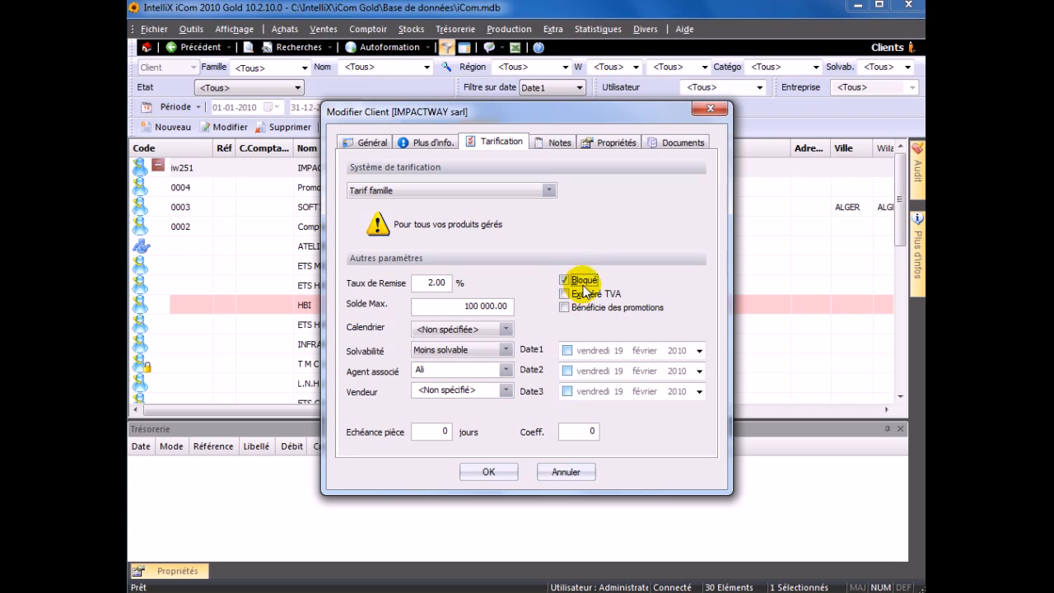
- Turn off Exonéré TVA, Bloqué and Bénéficie des promotions for IMPACTWAY sarl
click(566, 294)
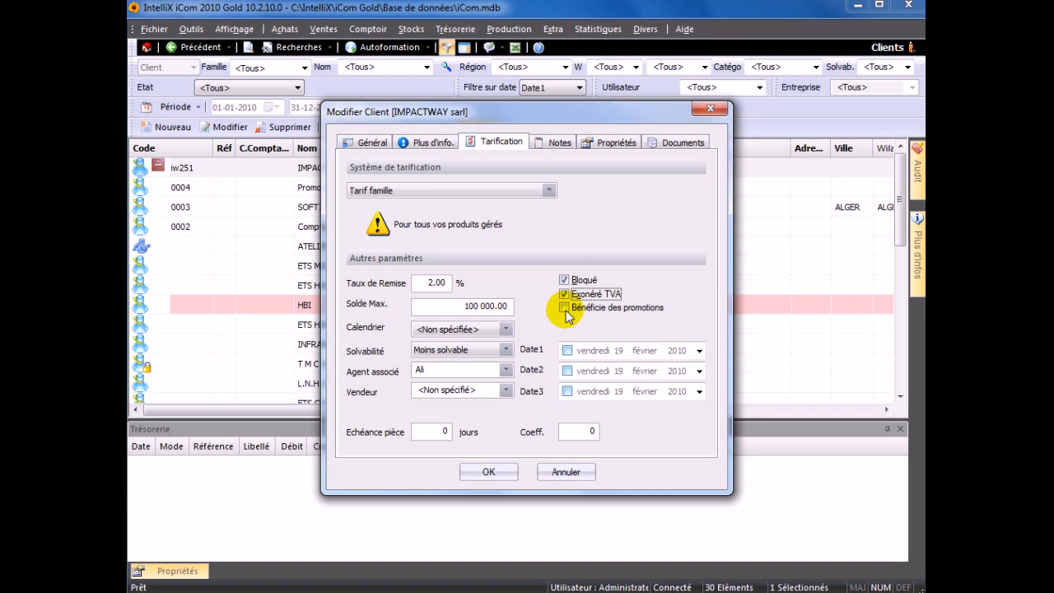
click(565, 281)
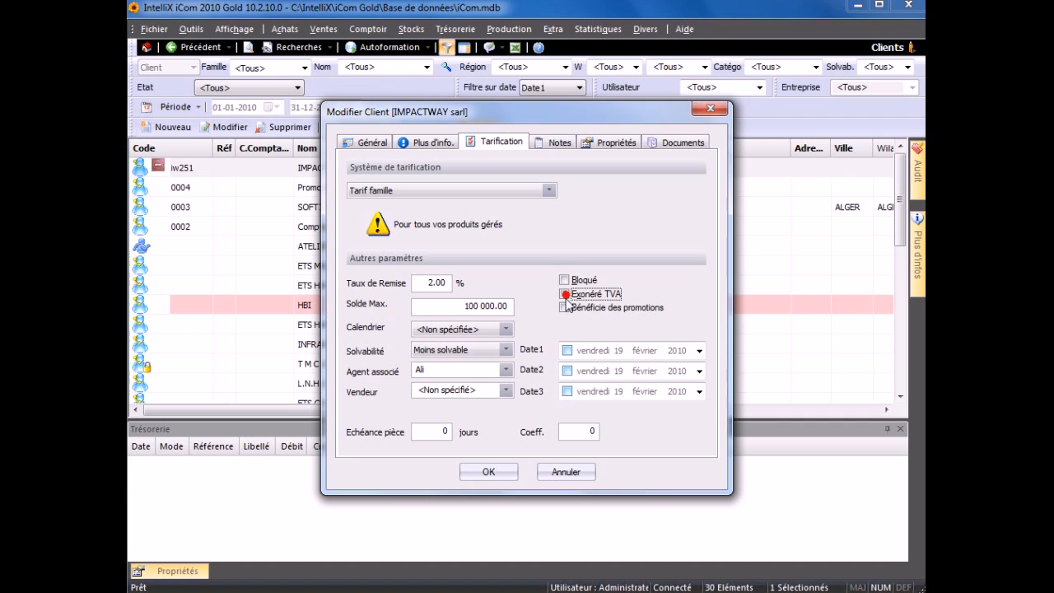
click(565, 307)
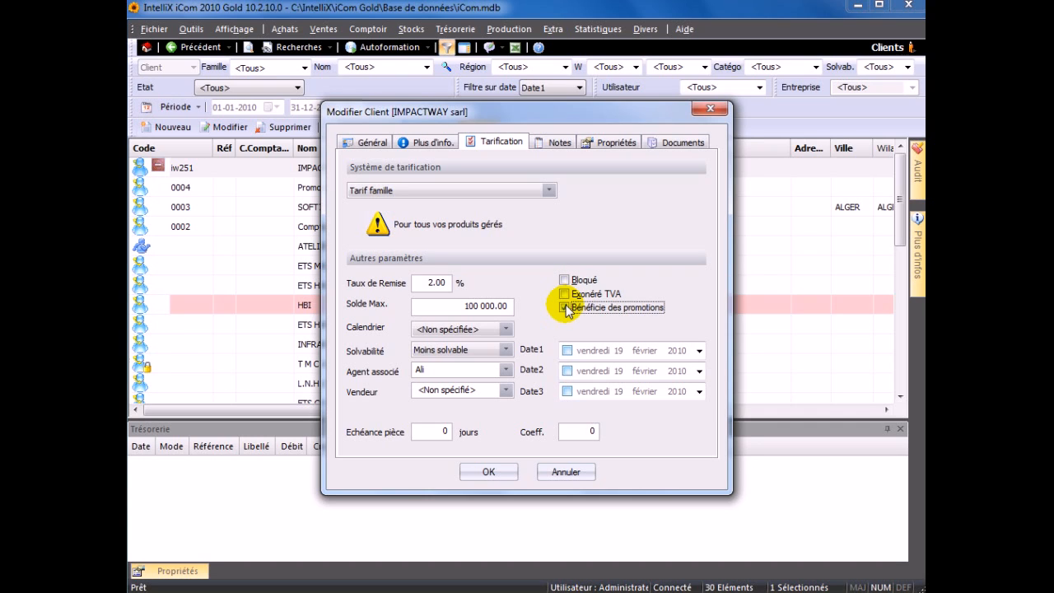
- Enable Date1, Date2 and Date3, each showing 19 février 2010
click(567, 351)
click(567, 371)
click(567, 391)
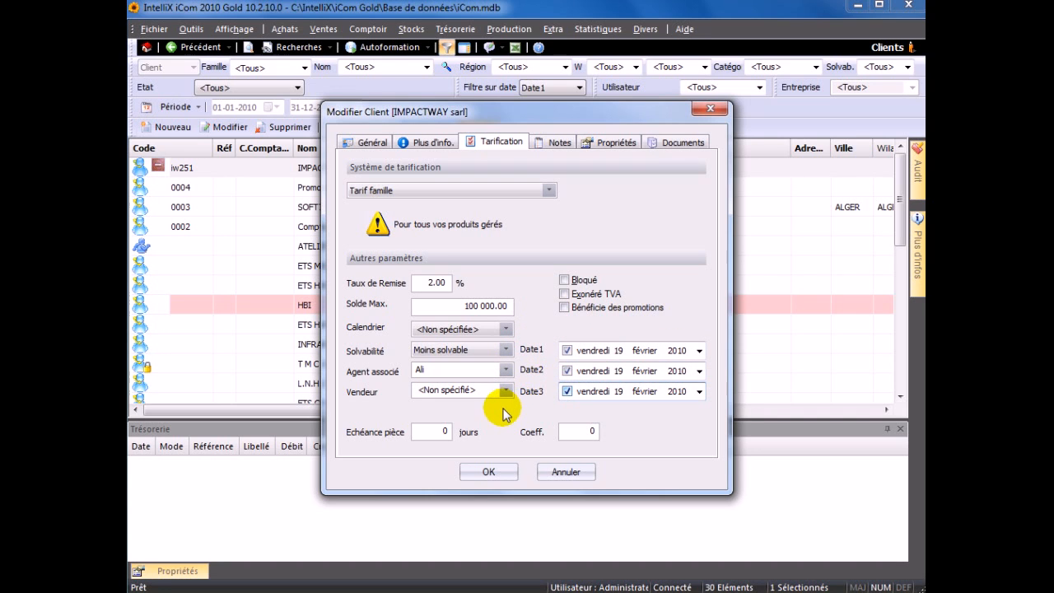
- Set the Echéance pièce to 30 jours and view the client's empty Notes page
click(436, 434)
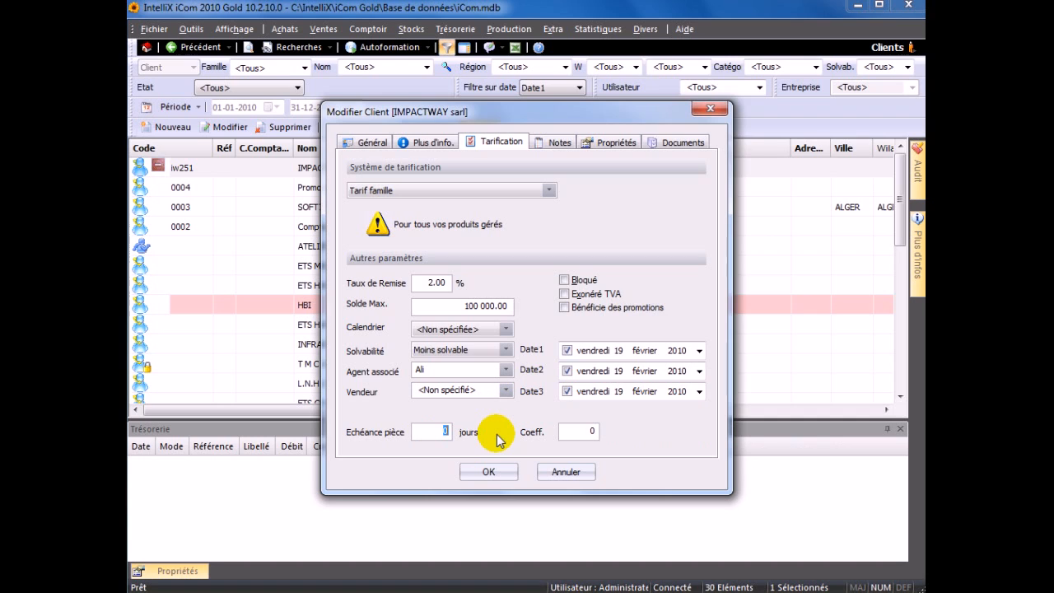
text(3)
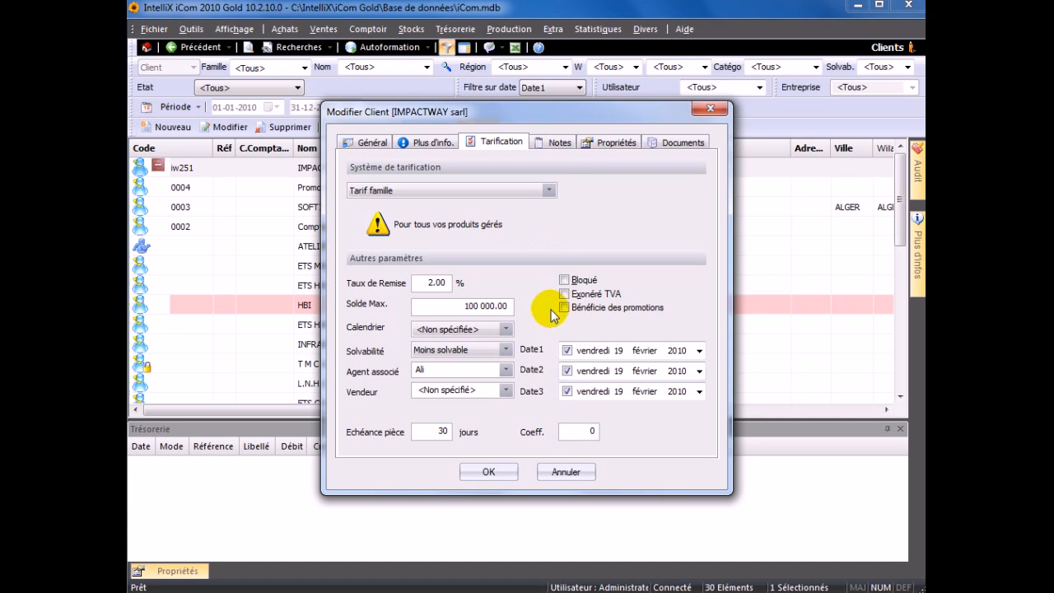
click(547, 146)
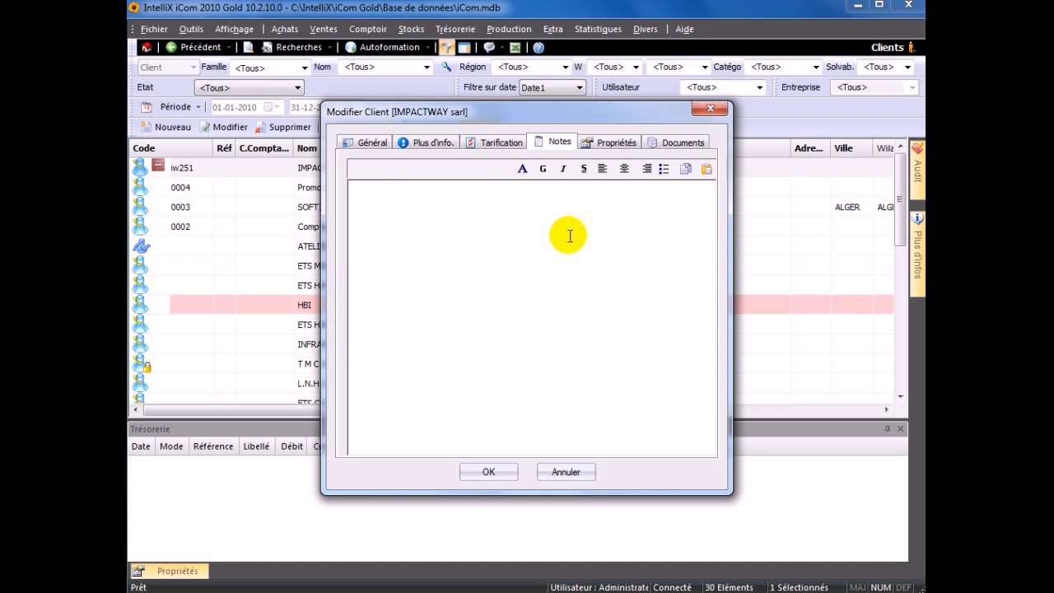
- Review the Propriétés and Documents pages, return to Général, and save IMPACTWAY sarl with OK
click(610, 142)
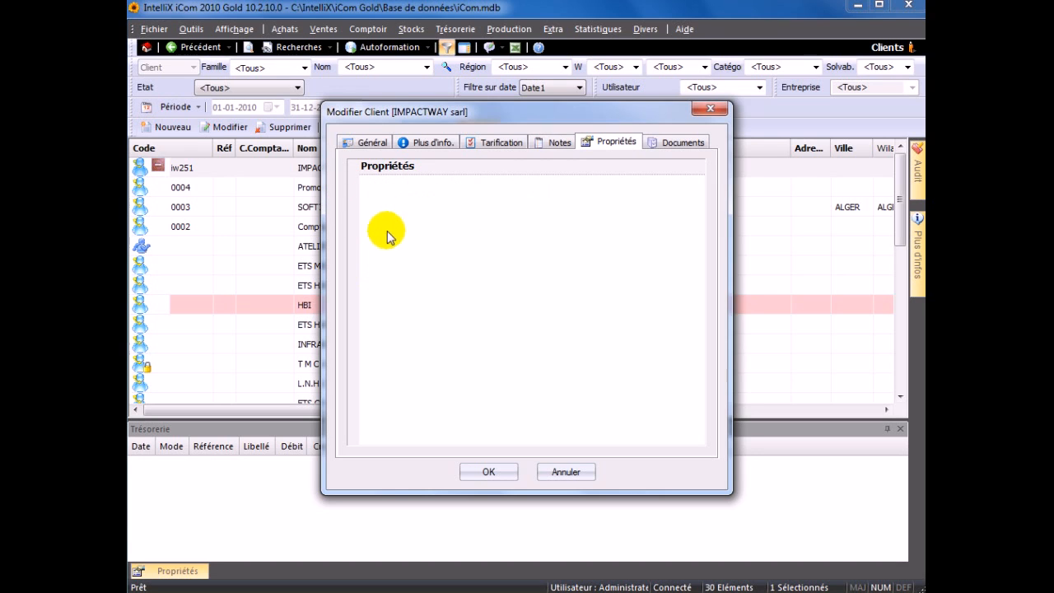
click(663, 156)
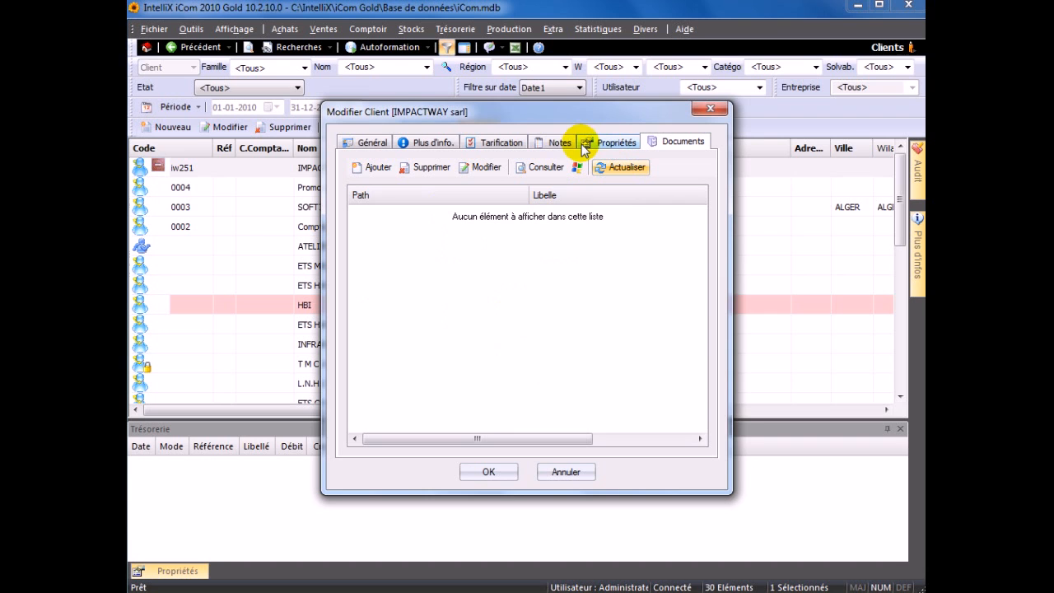
click(553, 143)
click(496, 142)
click(435, 142)
click(344, 145)
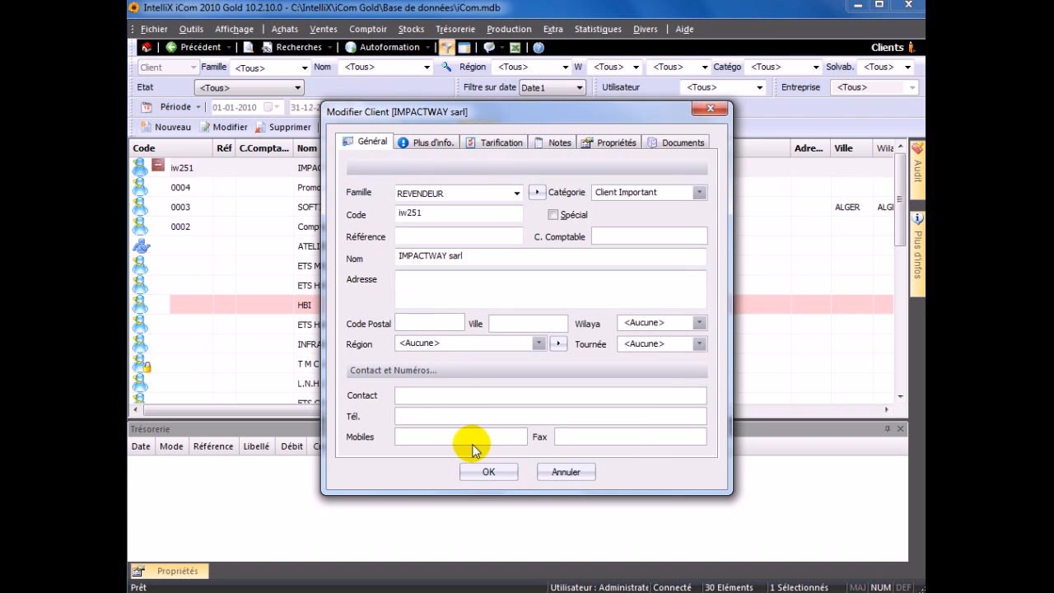
click(491, 473)
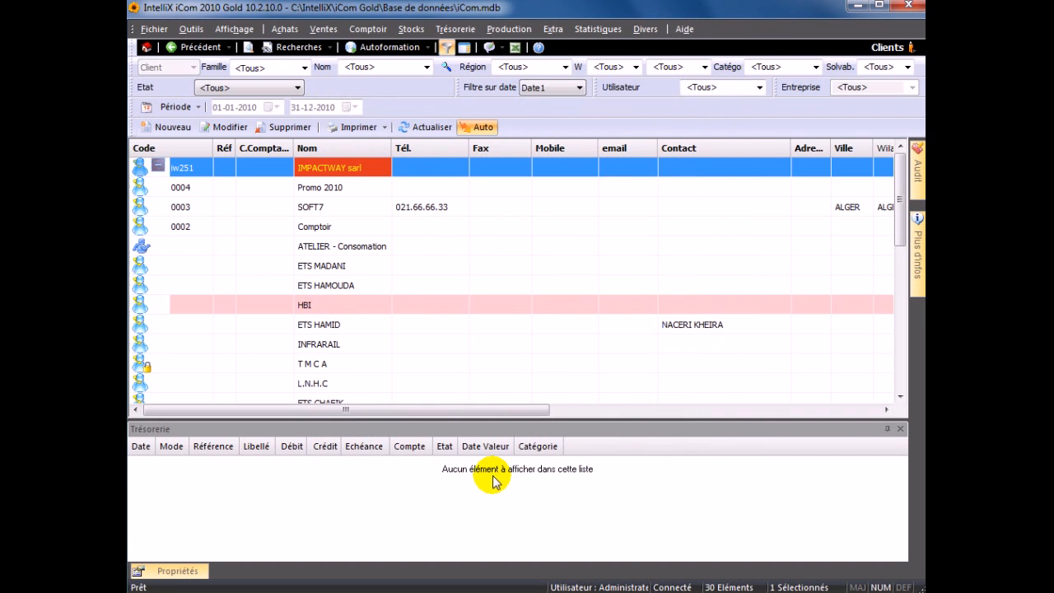
- Sort clients by name descending and enter VOITURE MAGASIN's phone number in the grid
click(357, 154)
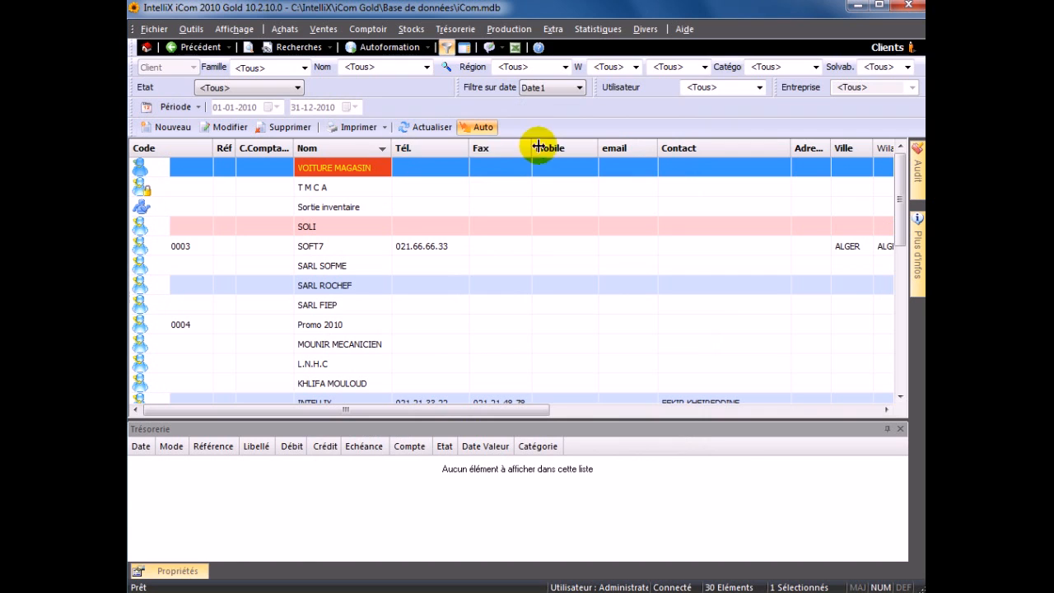
click(416, 170)
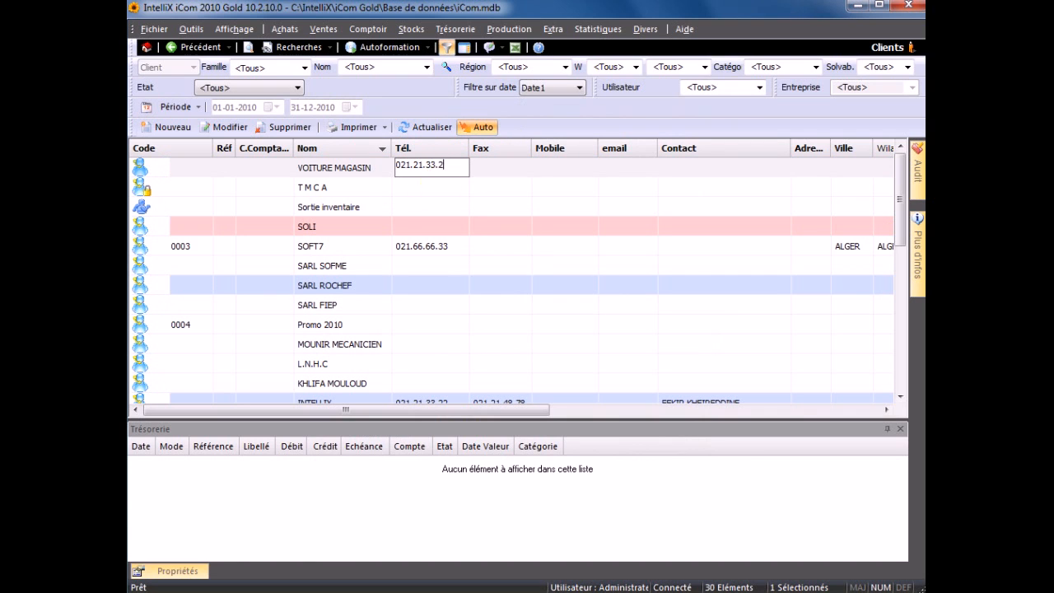
click(605, 212)
- Enter and commit VOITURE MAGASIN's e-mail address in the grid, then scroll to the list end
click(618, 169)
click(617, 169)
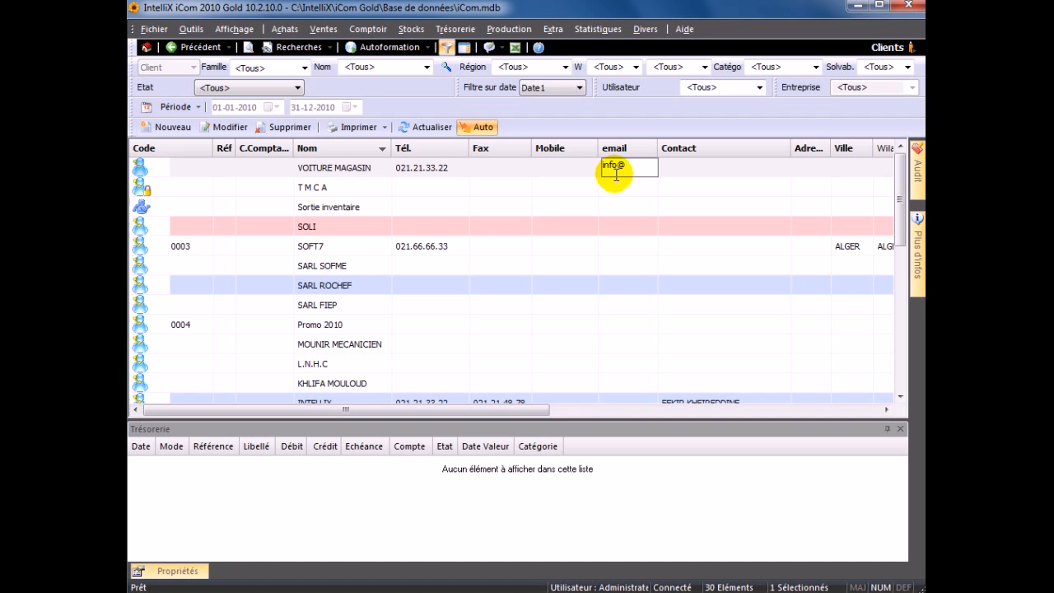
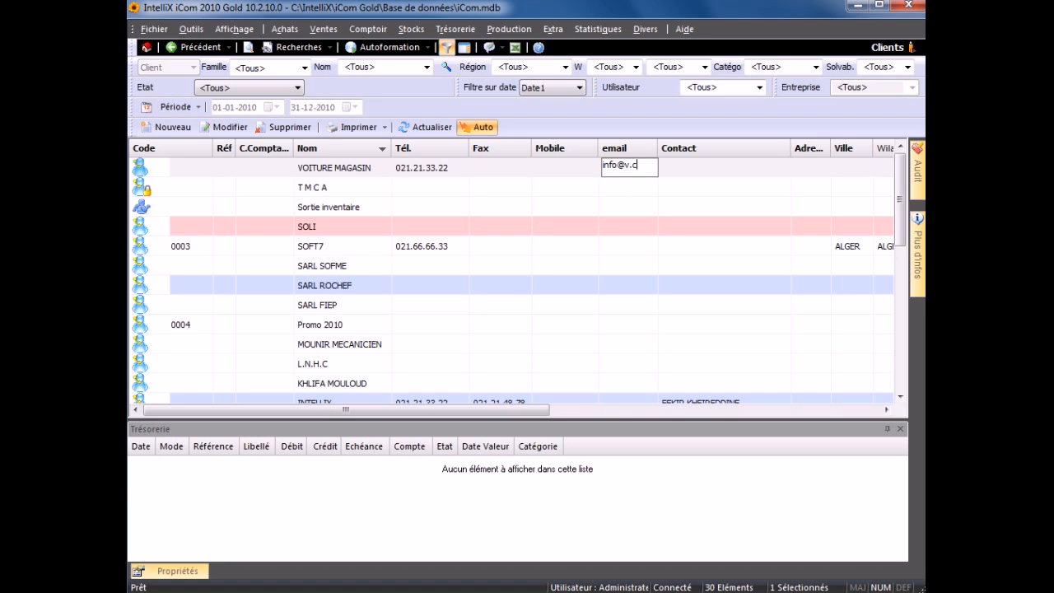
click(673, 320)
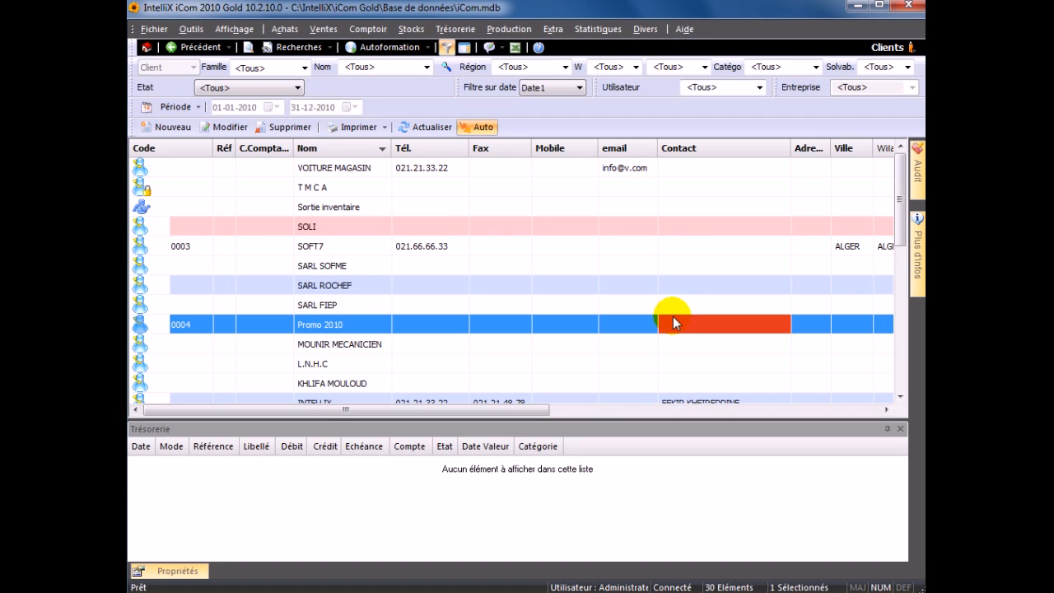
scroll(673, 319, down, 6)
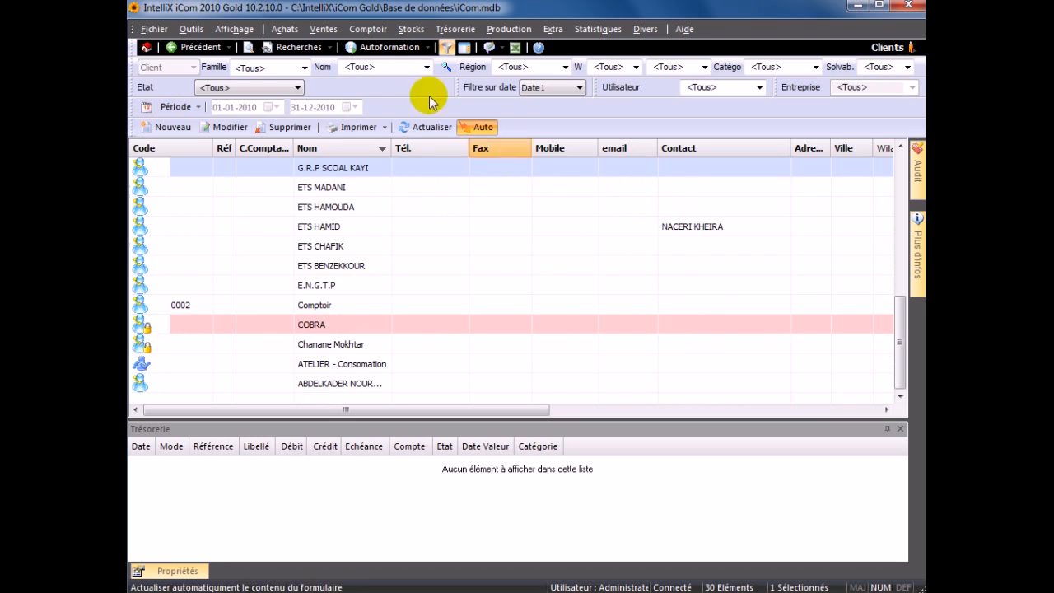
- Try the Etat filter's blocked, unblocked and promotion values, then return to all statuses
click(276, 88)
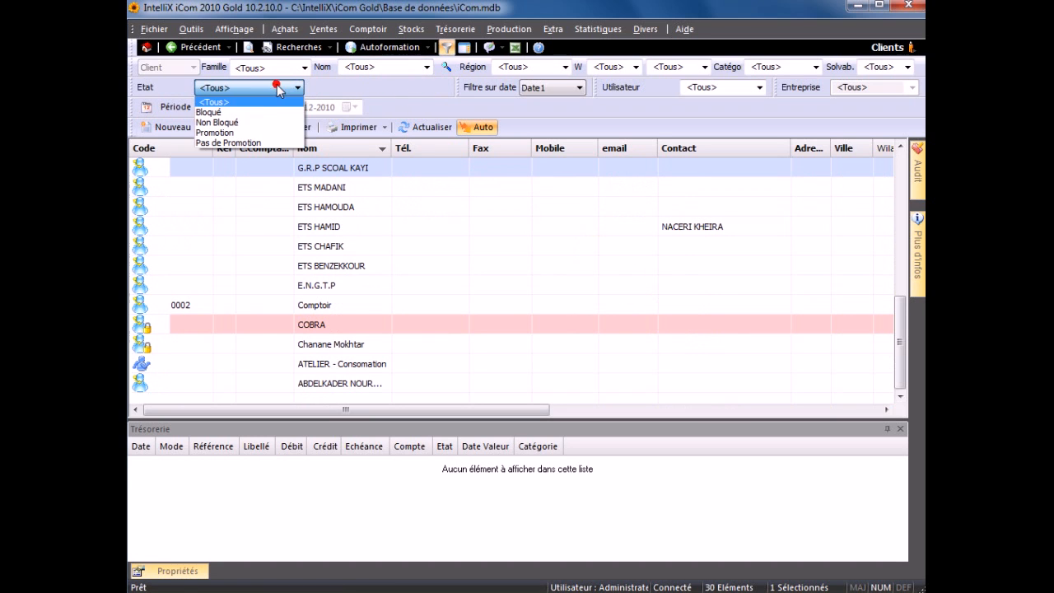
click(255, 105)
click(255, 90)
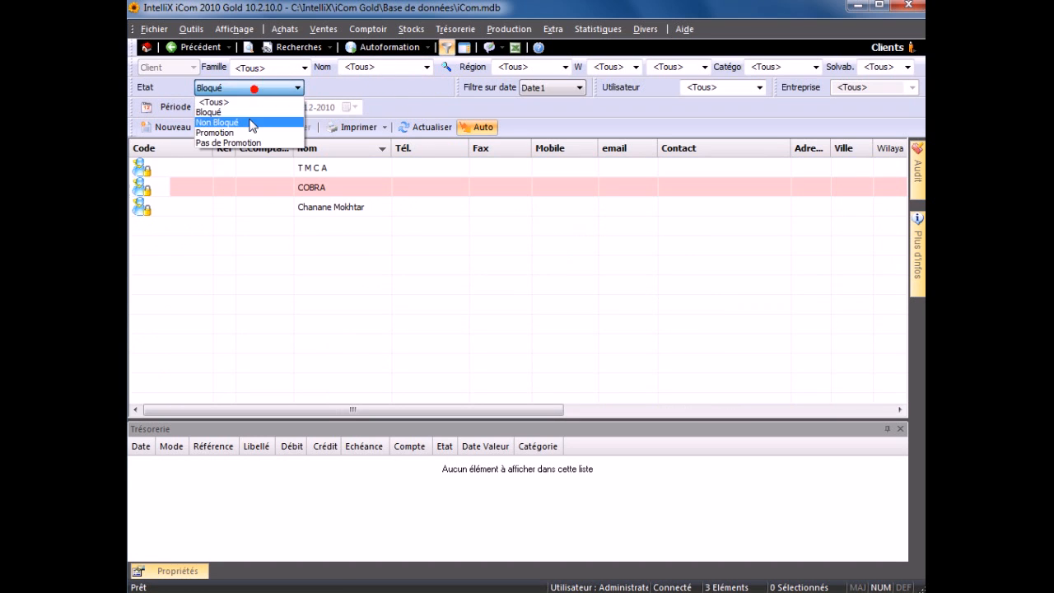
click(248, 119)
click(255, 89)
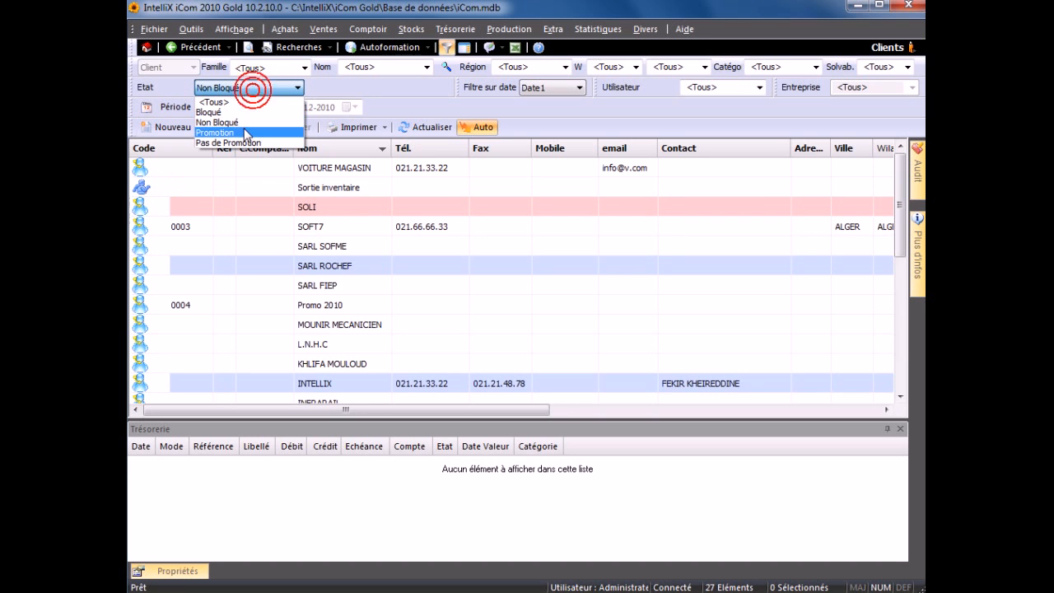
click(249, 125)
click(250, 90)
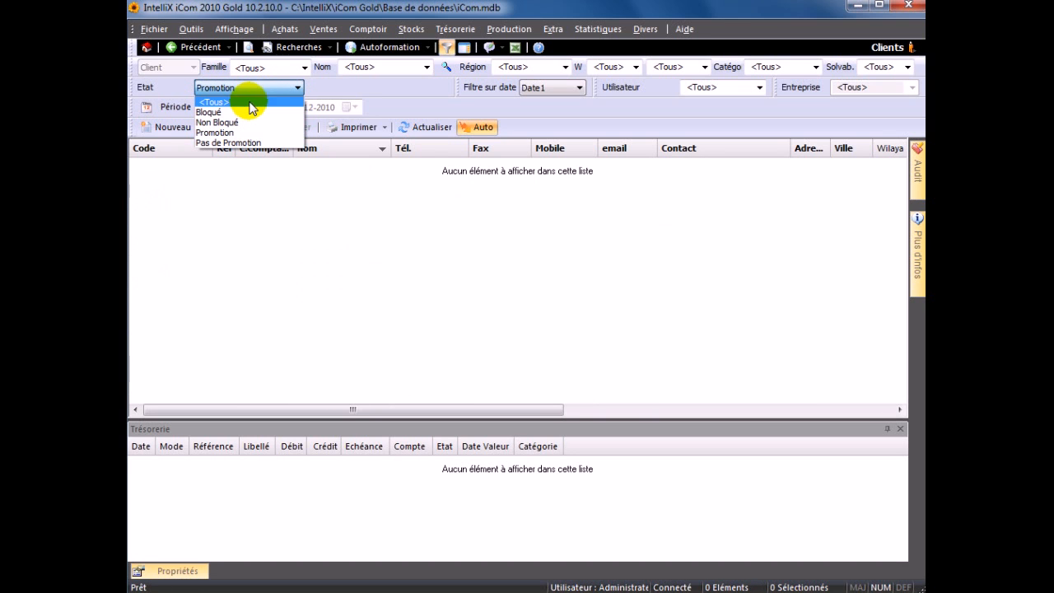
click(247, 101)
- Set the Famille filter to REVENDEUR after trying GROSSISTE, keeping every wilaya
click(304, 68)
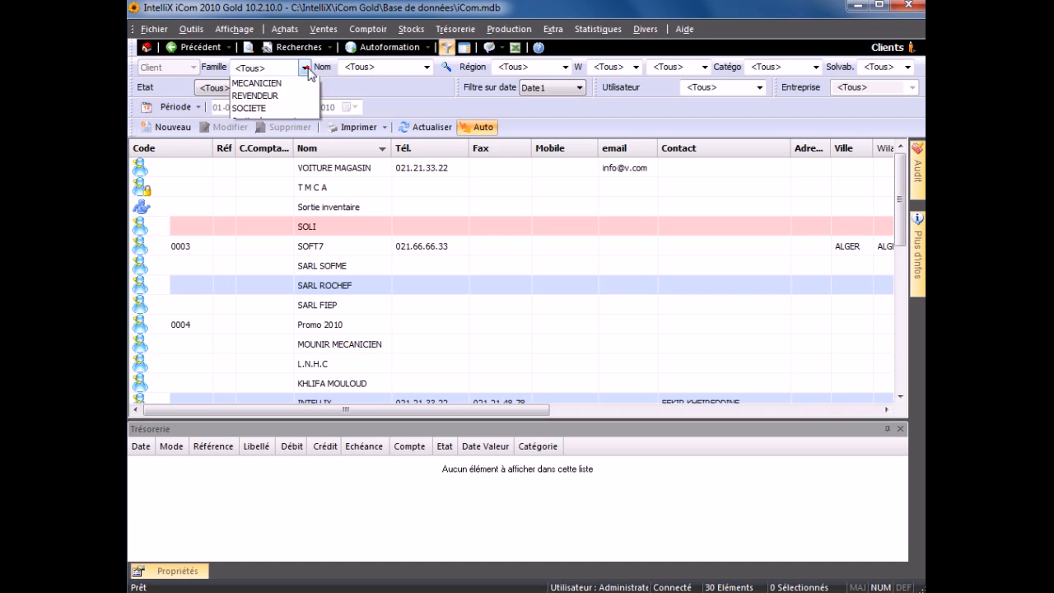
click(276, 111)
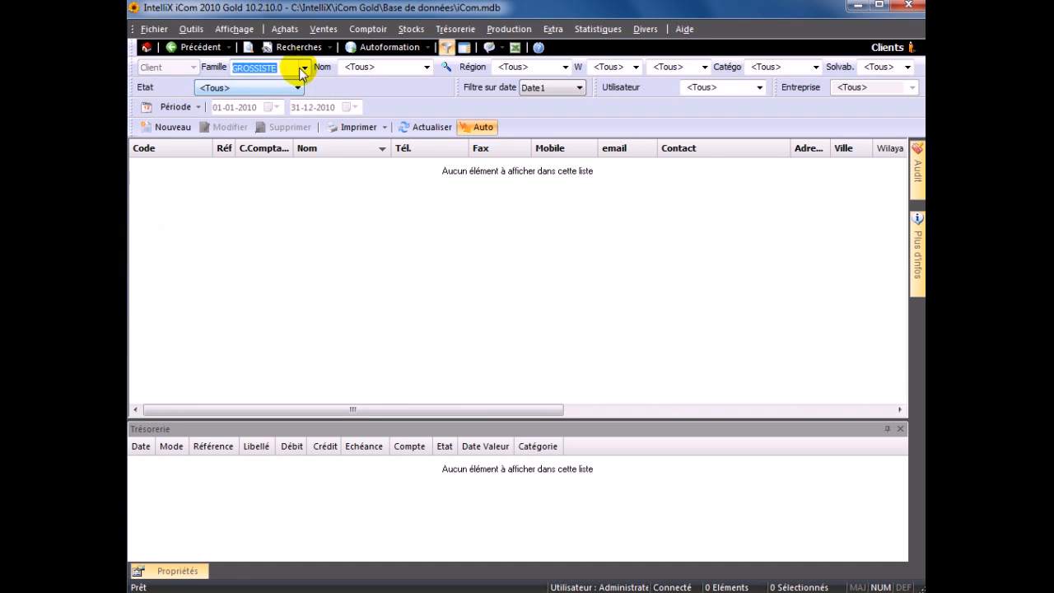
click(303, 67)
click(261, 134)
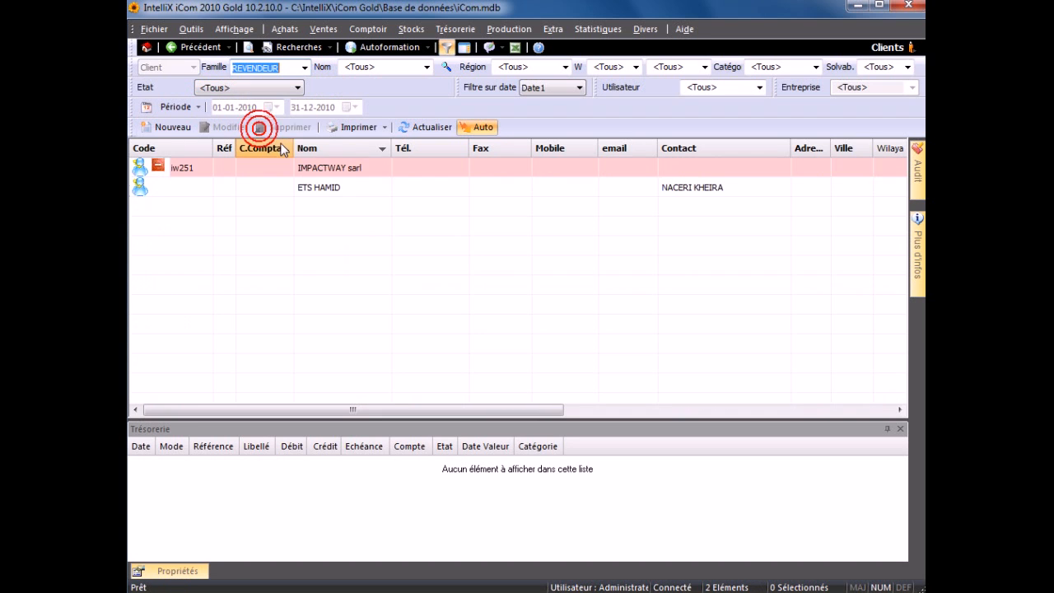
click(565, 67)
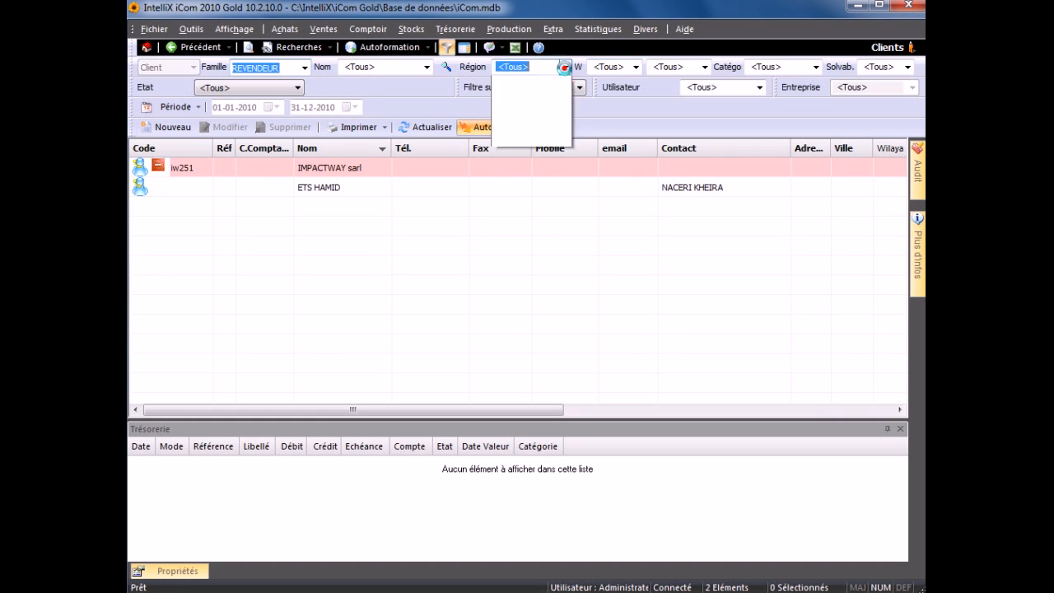
click(614, 66)
click(614, 67)
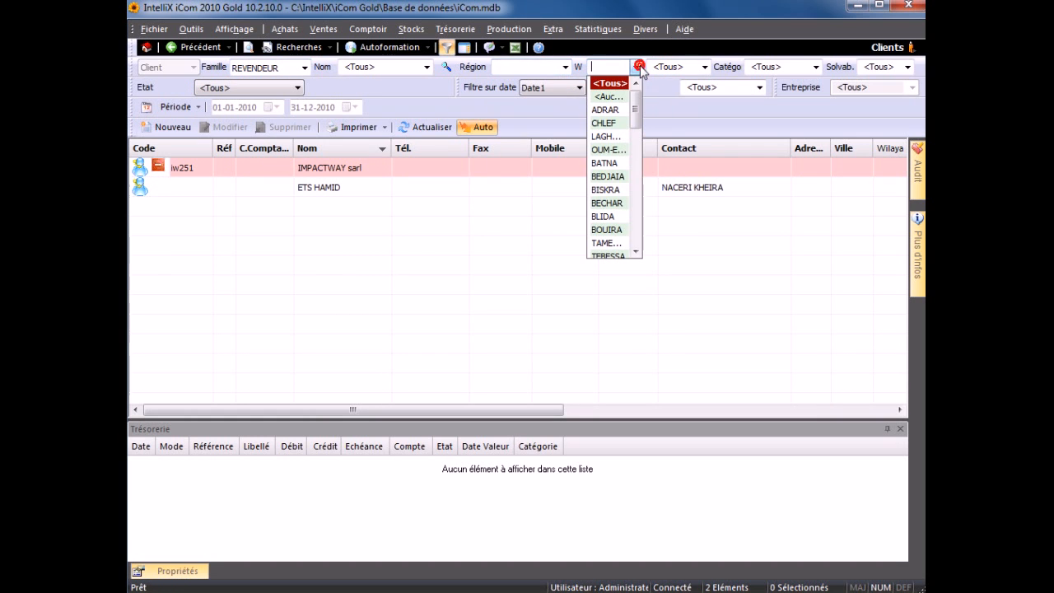
click(610, 84)
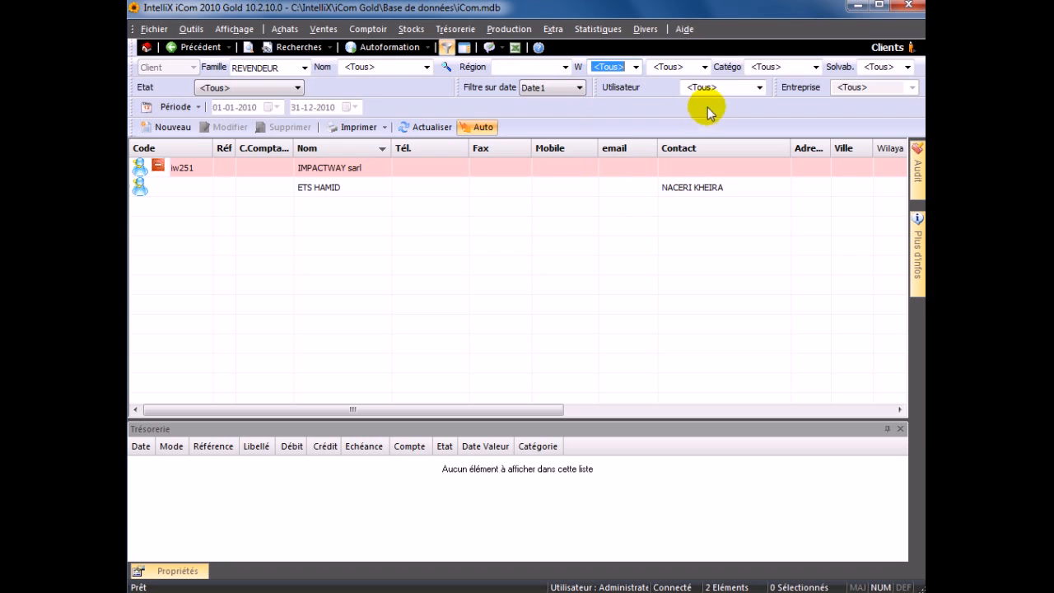
- Filter by user Ali with a Période on Date2, and auto-hide the Trésorerie panel
click(760, 88)
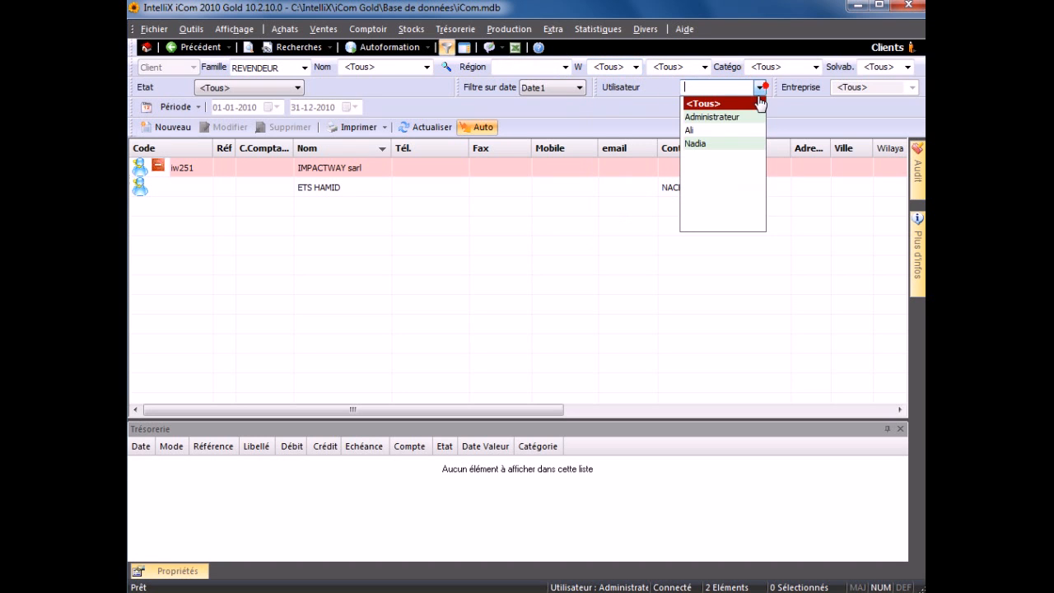
click(700, 130)
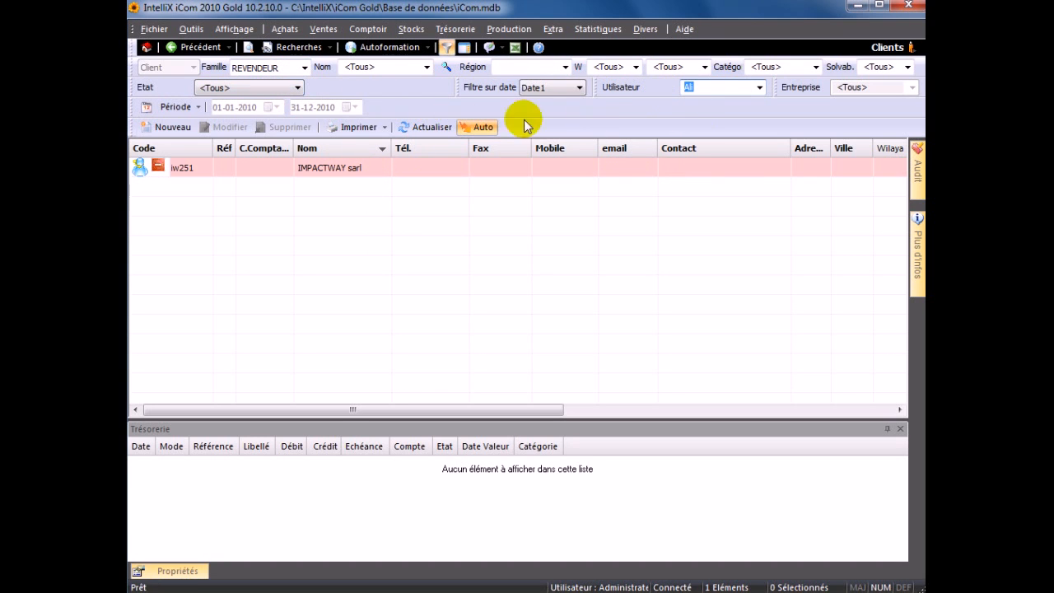
click(146, 107)
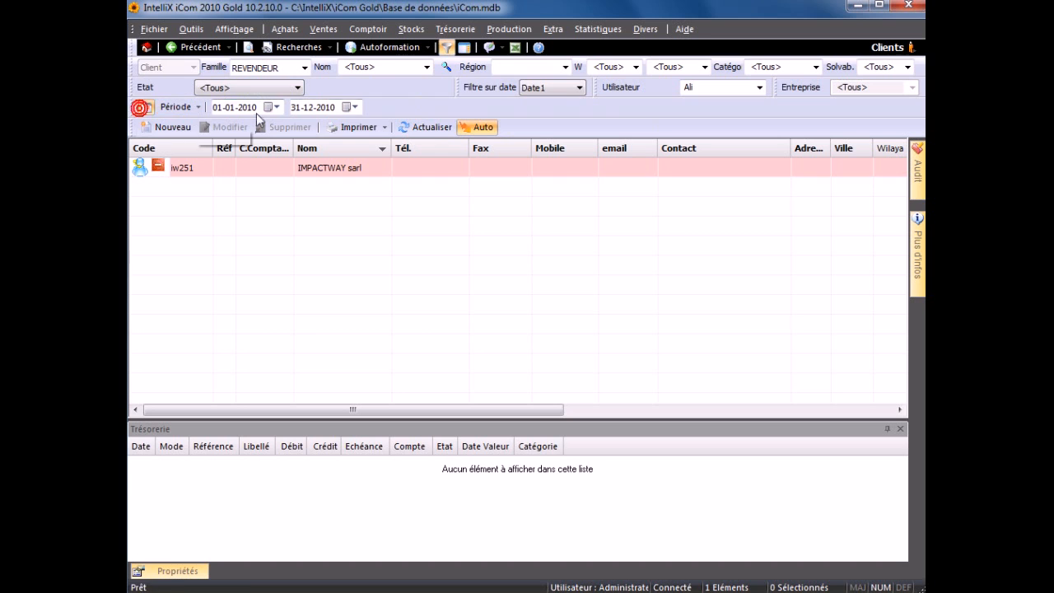
click(536, 87)
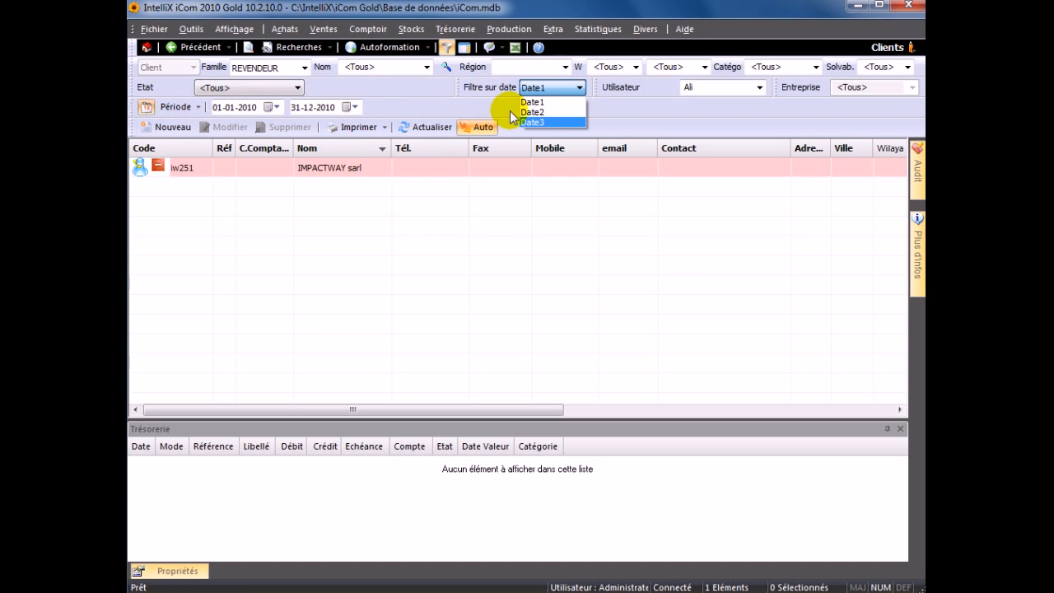
click(531, 112)
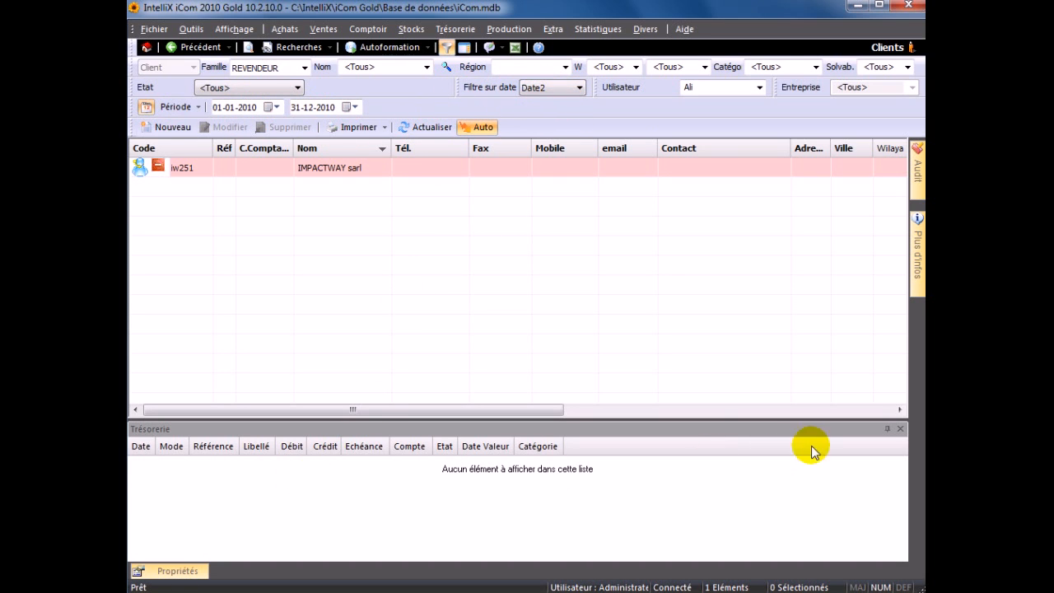
click(888, 428)
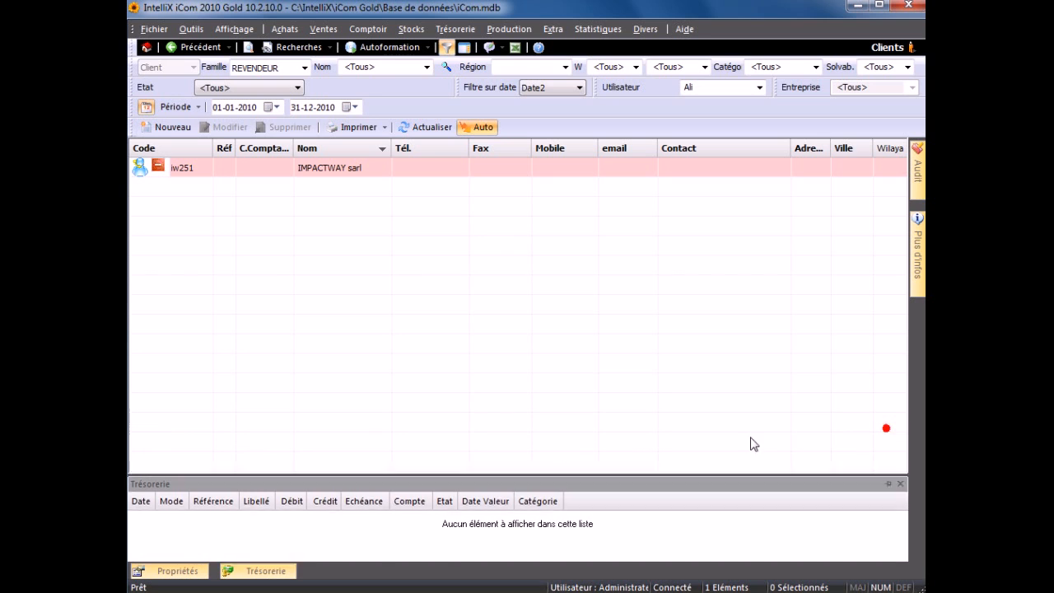
- Select IMPACTWAY sarl and pin Plus d'infos showing its 2% discount and 100 000.00 maximum balance
click(412, 173)
mouse_move(918, 191)
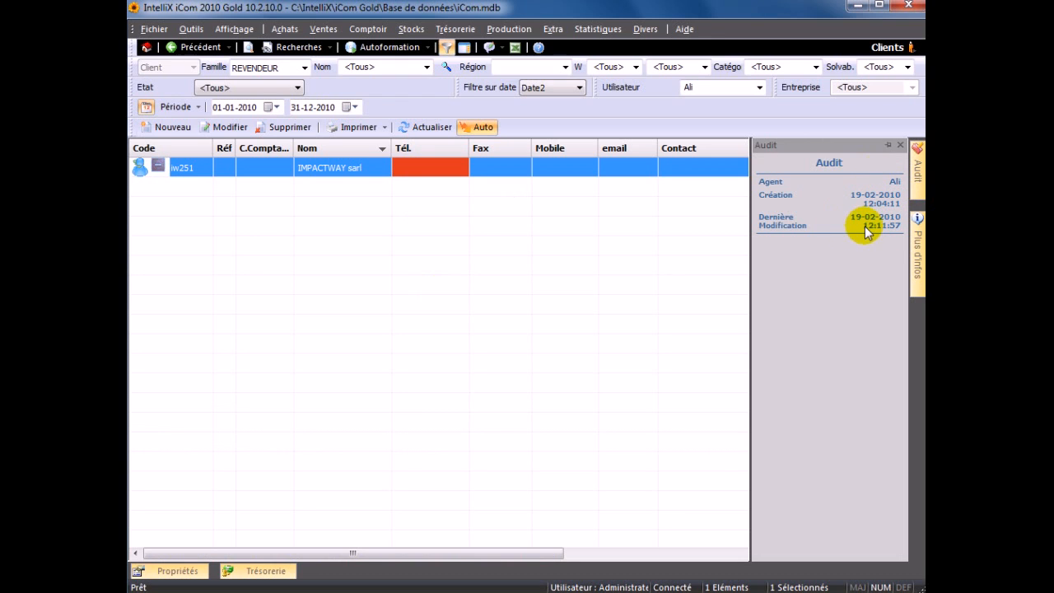
mouse_move(917, 256)
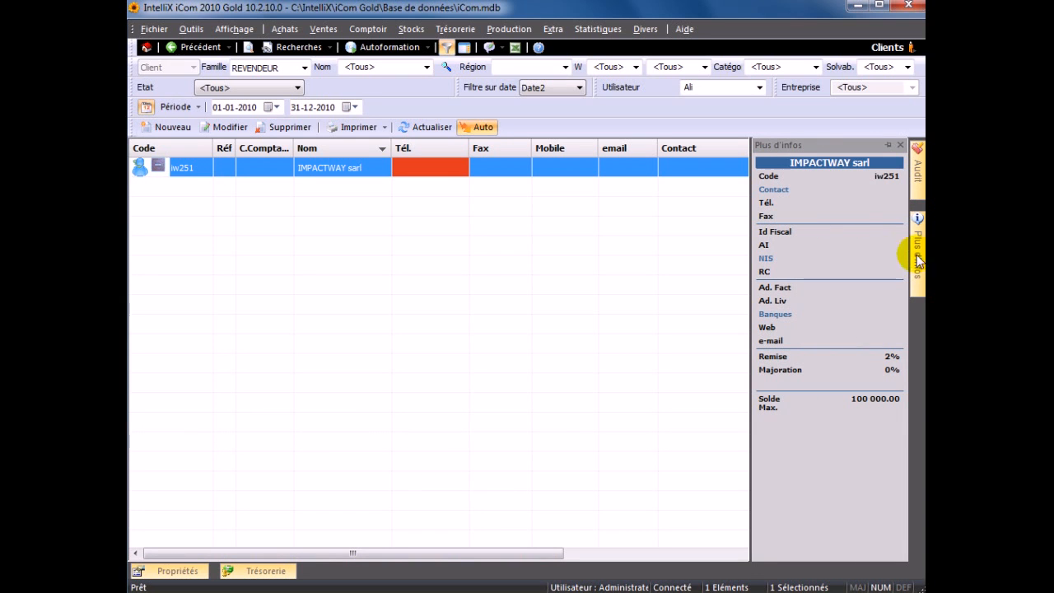
click(887, 146)
click(549, 170)
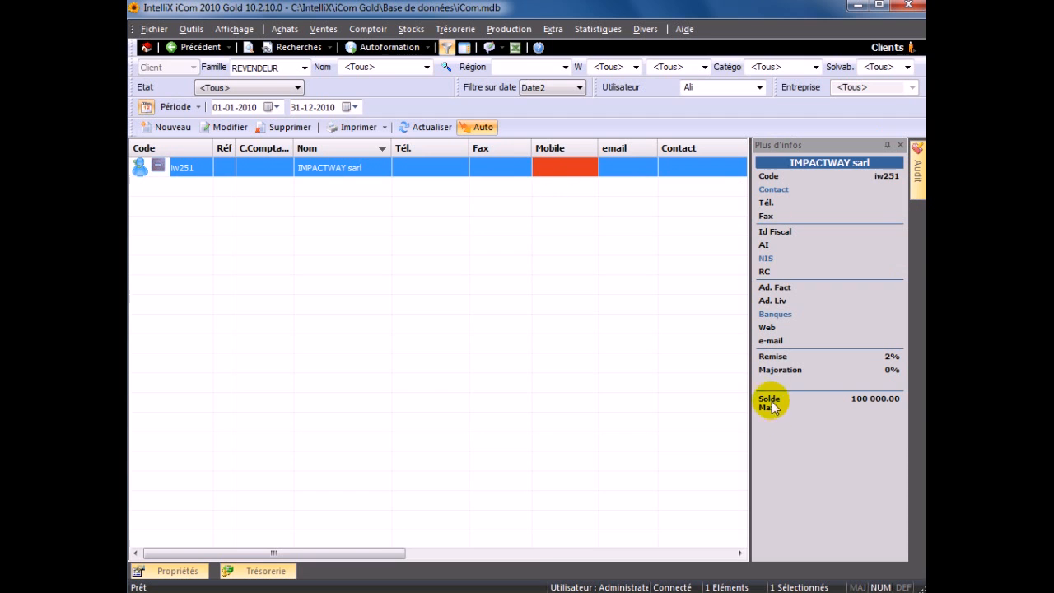
mouse_move(176, 570)
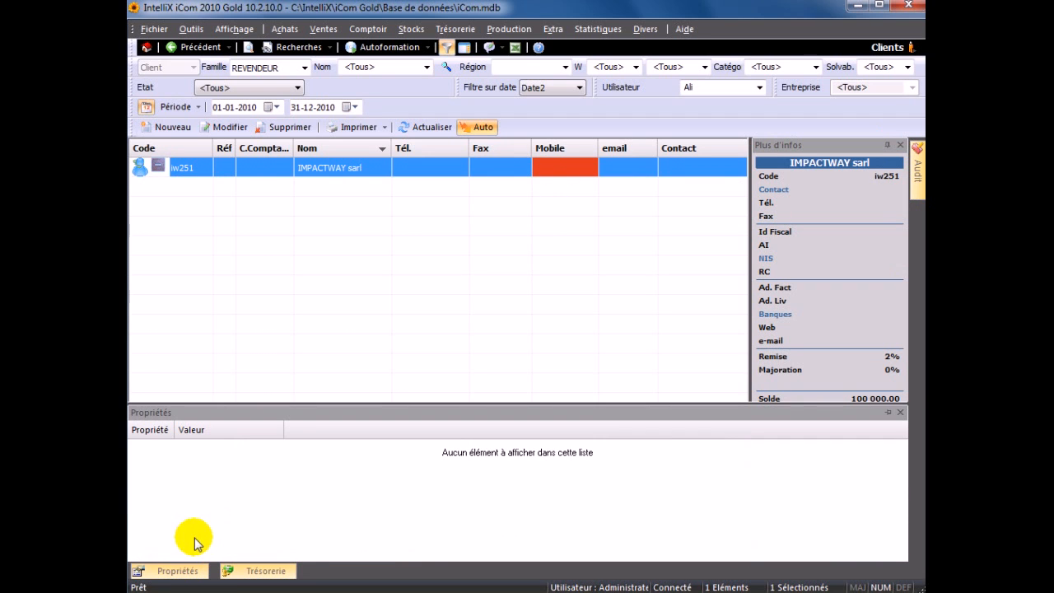
click(420, 262)
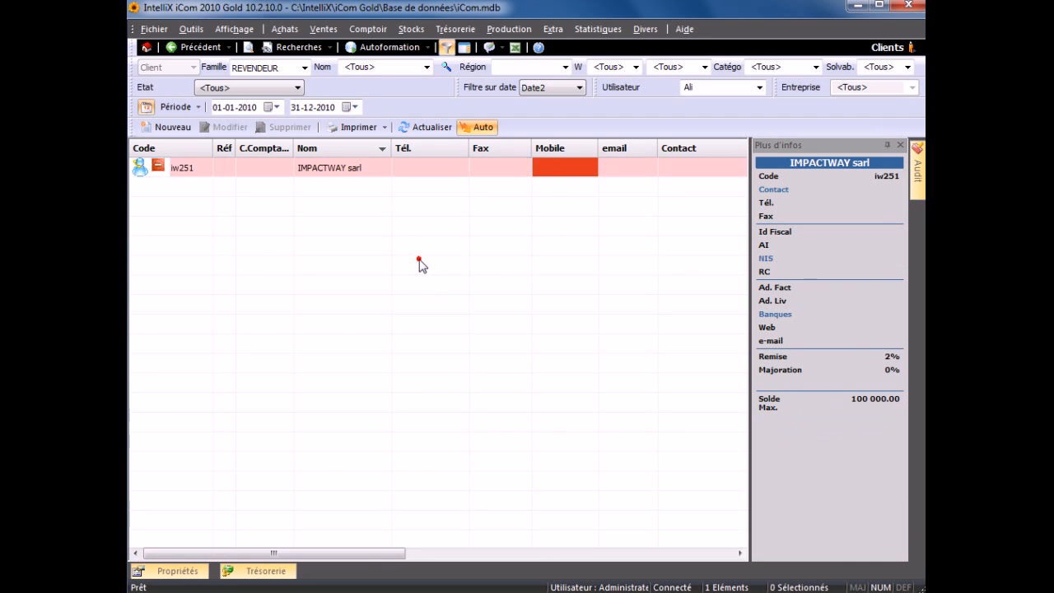